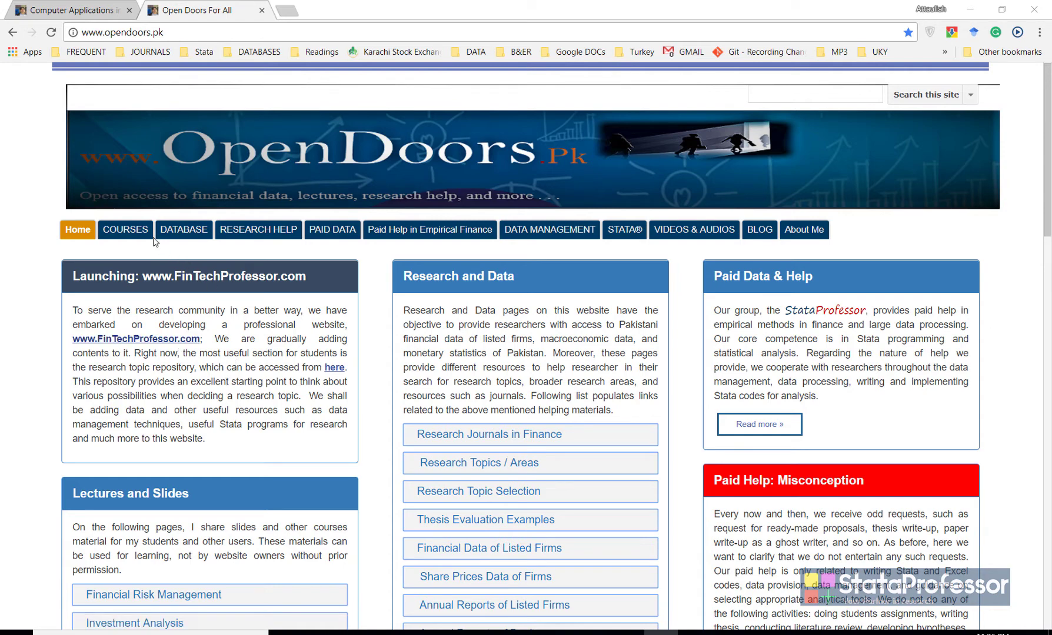
# - From the Computer Applications for Finance lectures page, download the Lecture 18 Vlookup Part 3 workbook
pyautogui.moveTo(132, 233)
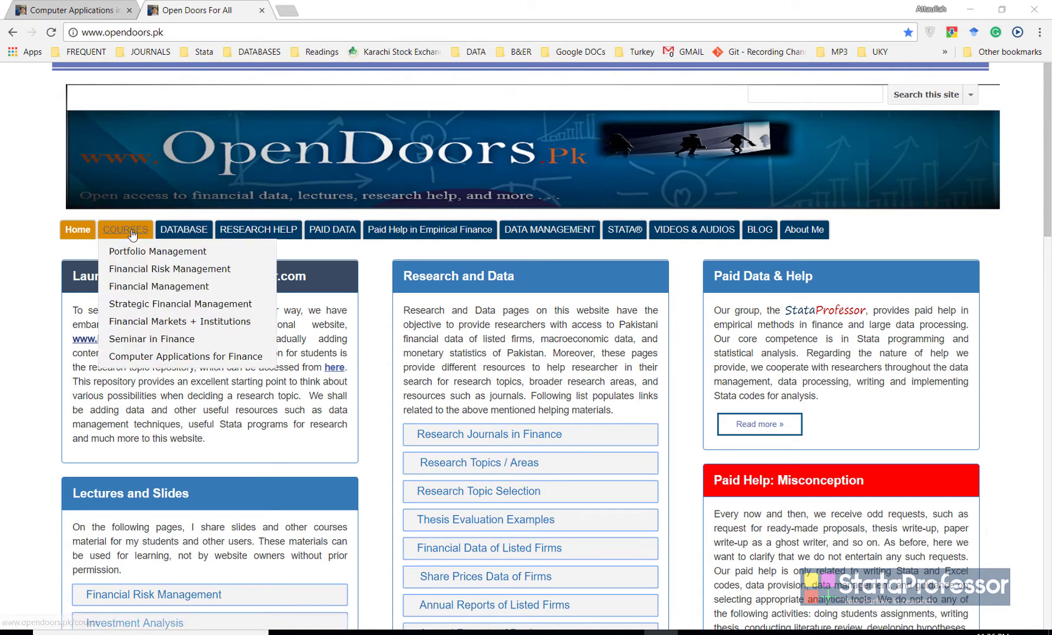
pyautogui.click(166, 359)
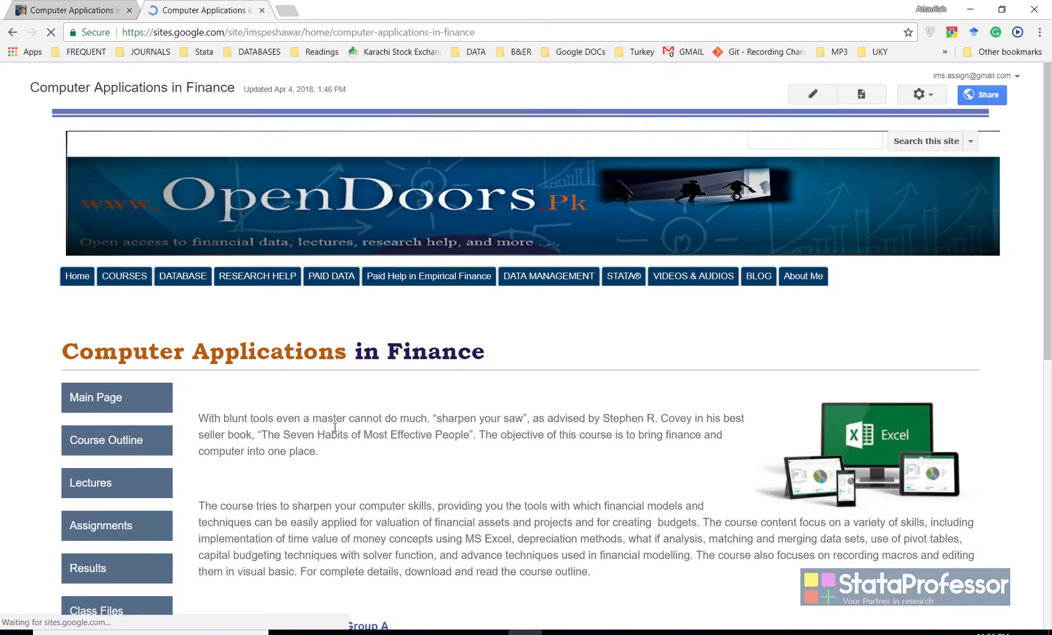
pyautogui.click(93, 486)
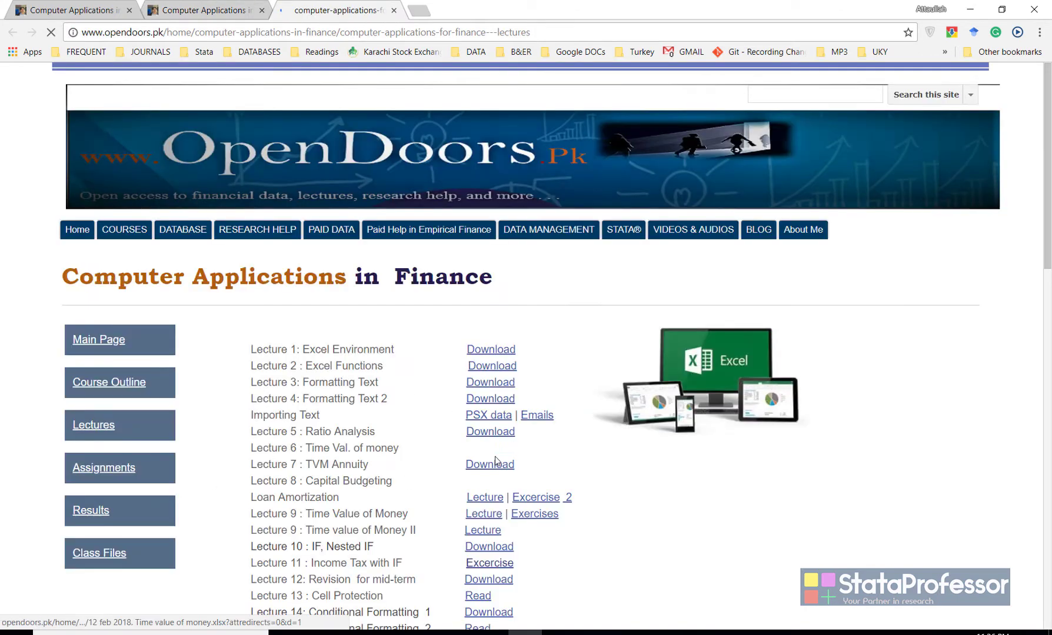
pyautogui.scroll(-5, 495, 457)
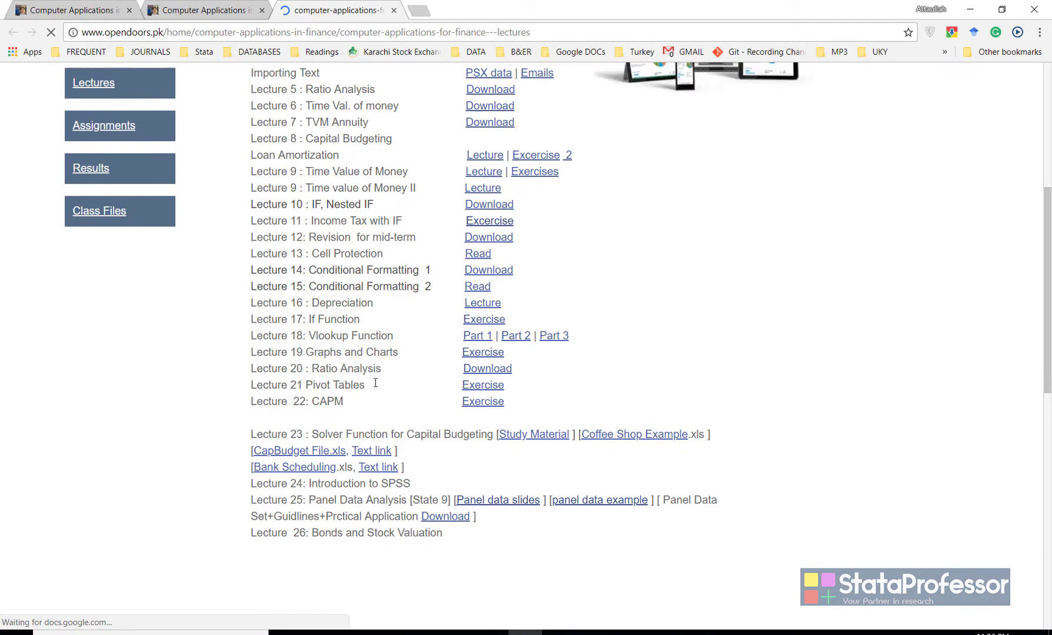
pyautogui.click(555, 339)
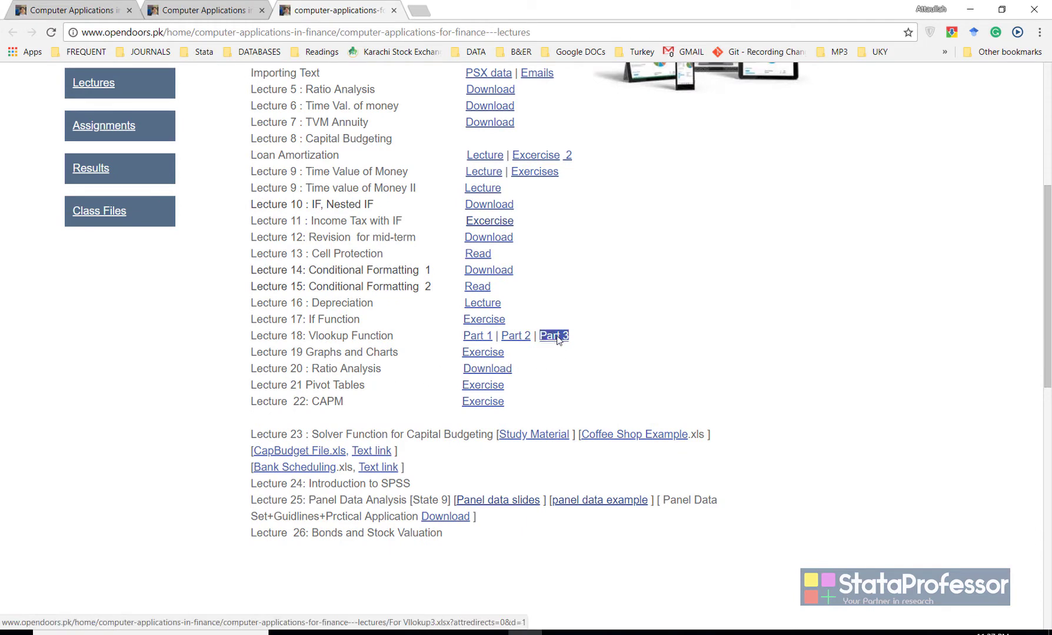
pyautogui.click(554, 336)
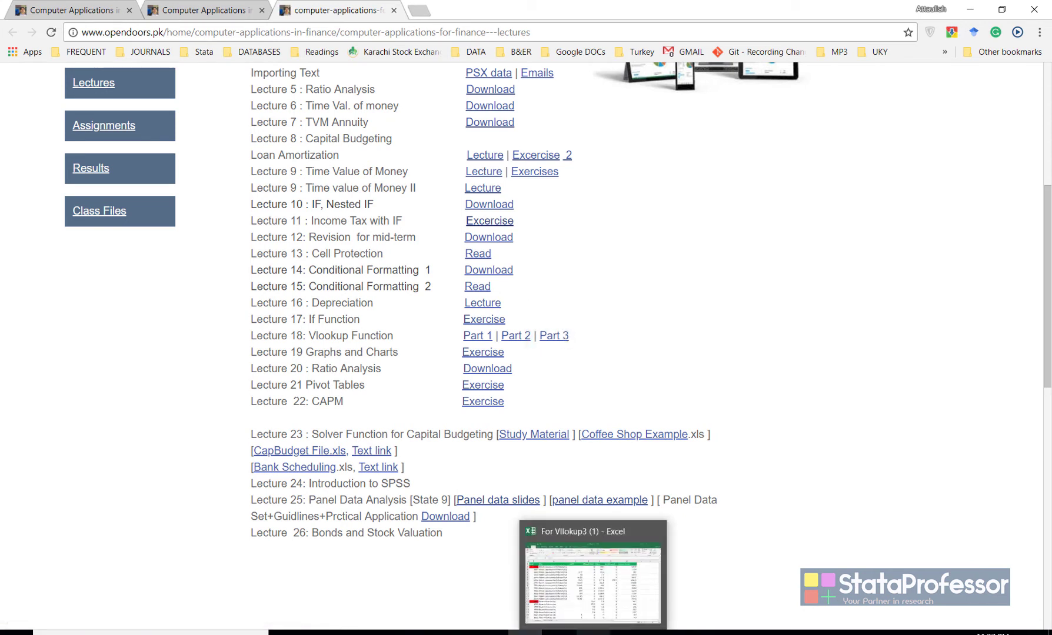
# - Bring the downloaded workbook forward and compare the Balance Sheet and Income Statment sheets
pyautogui.click(593, 632)
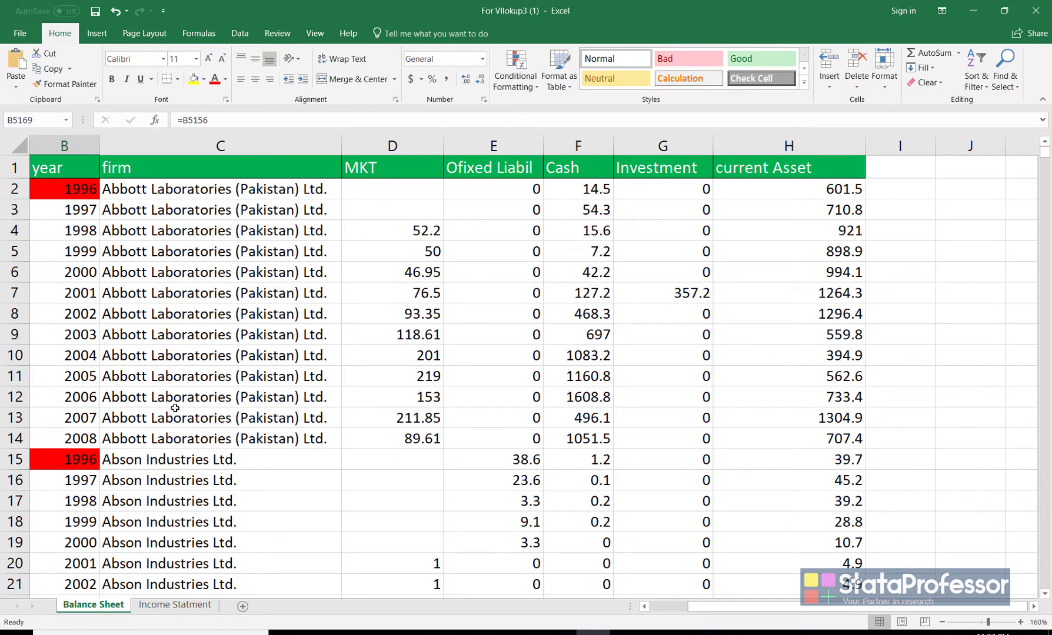
pyautogui.click(157, 612)
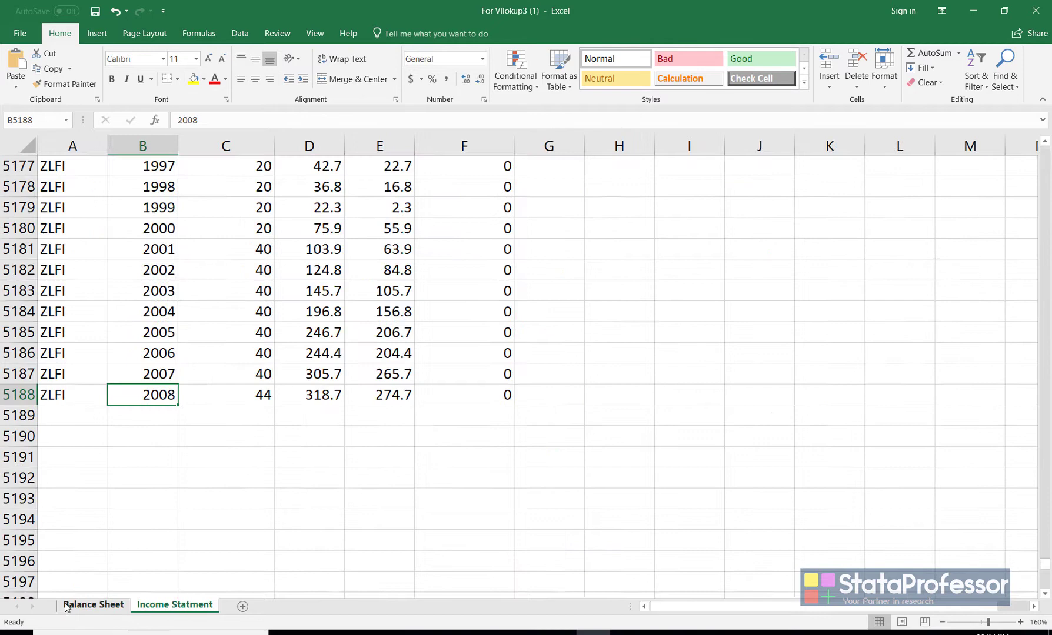
pyautogui.click(106, 612)
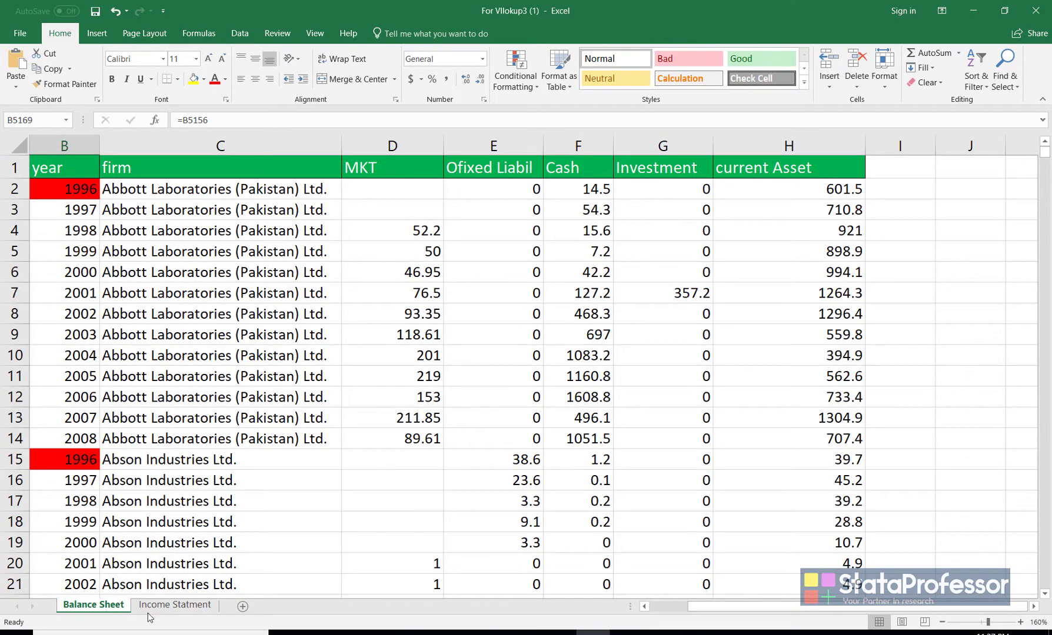
pyautogui.click(164, 611)
pyautogui.click(91, 609)
# - Find the last Balance Sheet row with Ctrl+Down in the year column, then view Income Statment
pyautogui.click(645, 606)
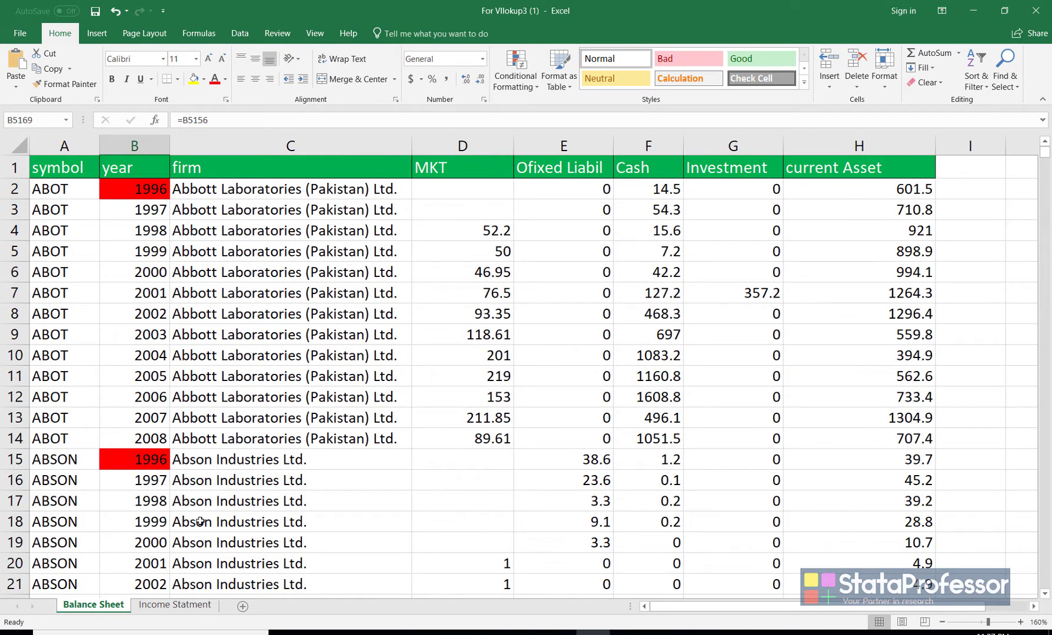
pyautogui.click(148, 513)
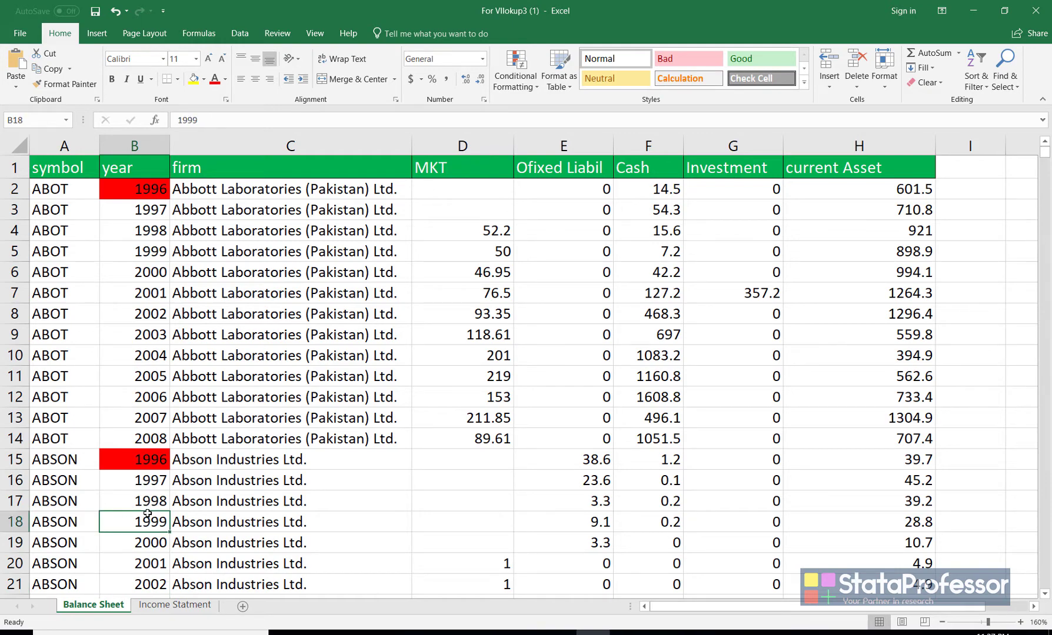
pyautogui.hotkey('ctrl', 'Down')
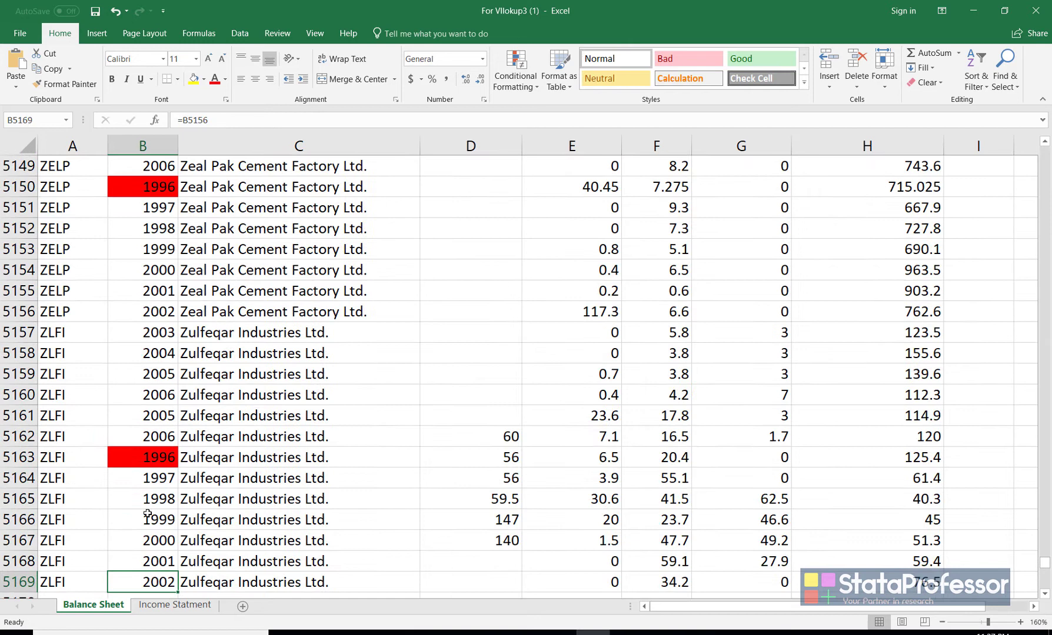
pyautogui.scroll(-3, 162, 573)
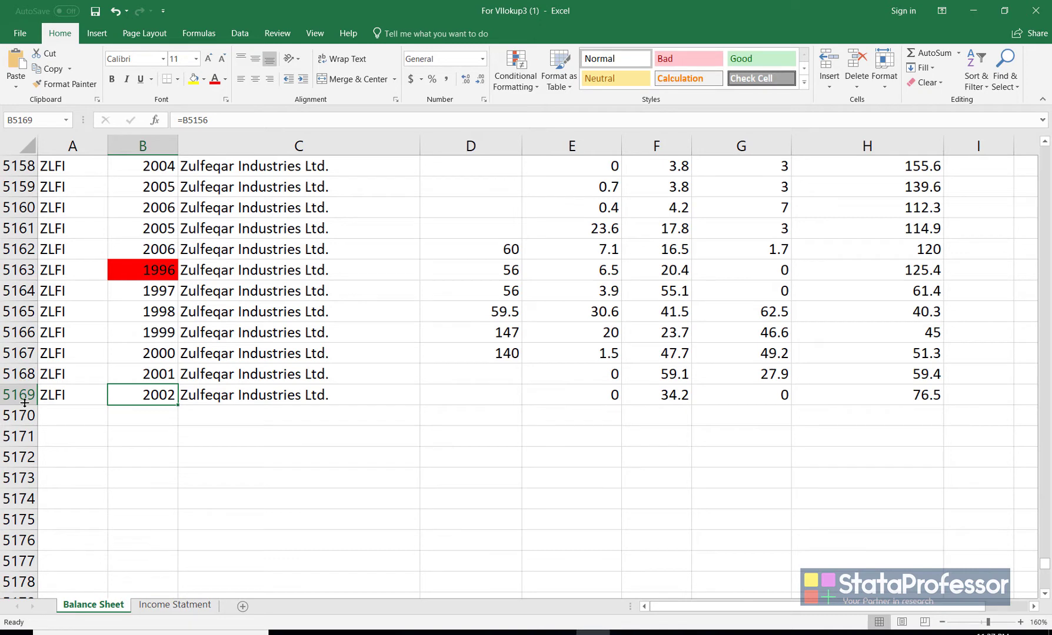
pyautogui.click(163, 606)
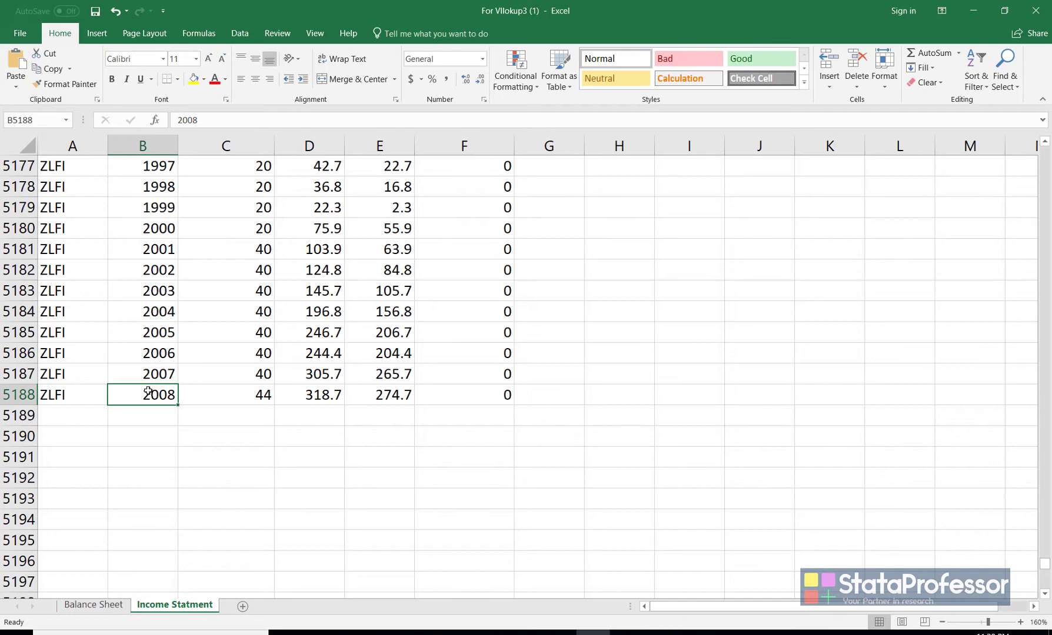
# - Verify Income Statment data ends at row 5188 with ZLFI across symbol, year and Expenses, then return to Balance Sheet
pyautogui.click(63, 397)
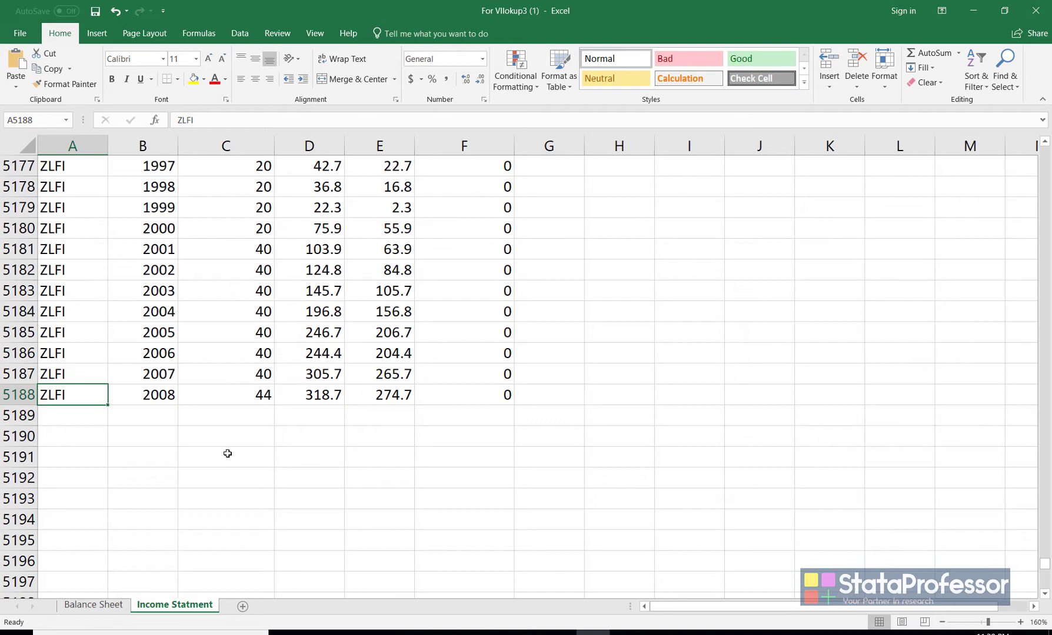
pyautogui.click(168, 400)
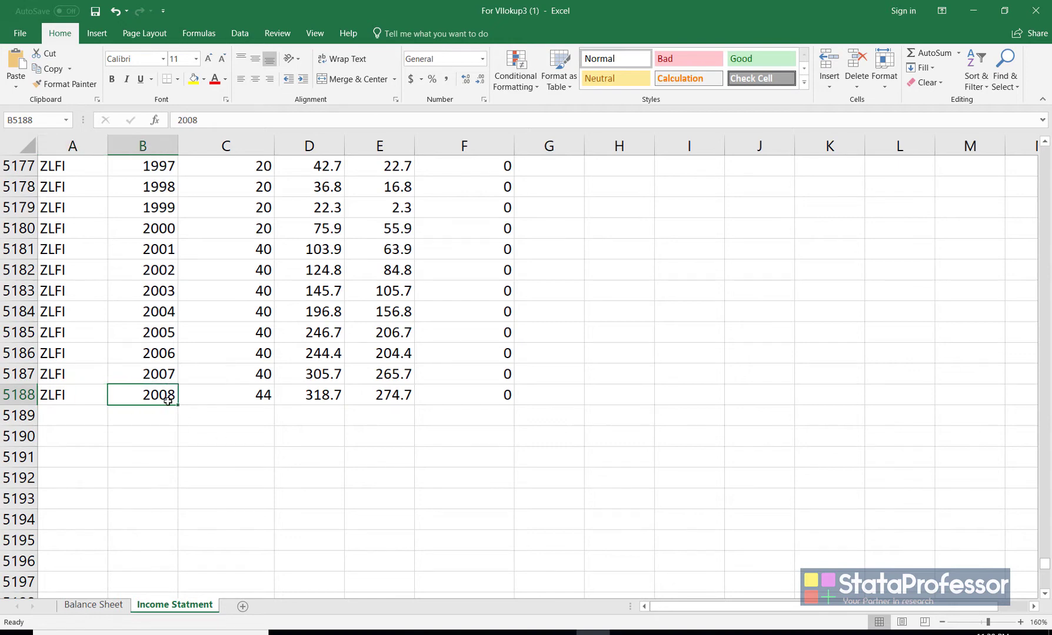
pyautogui.hotkey('ctrl', 'Up')
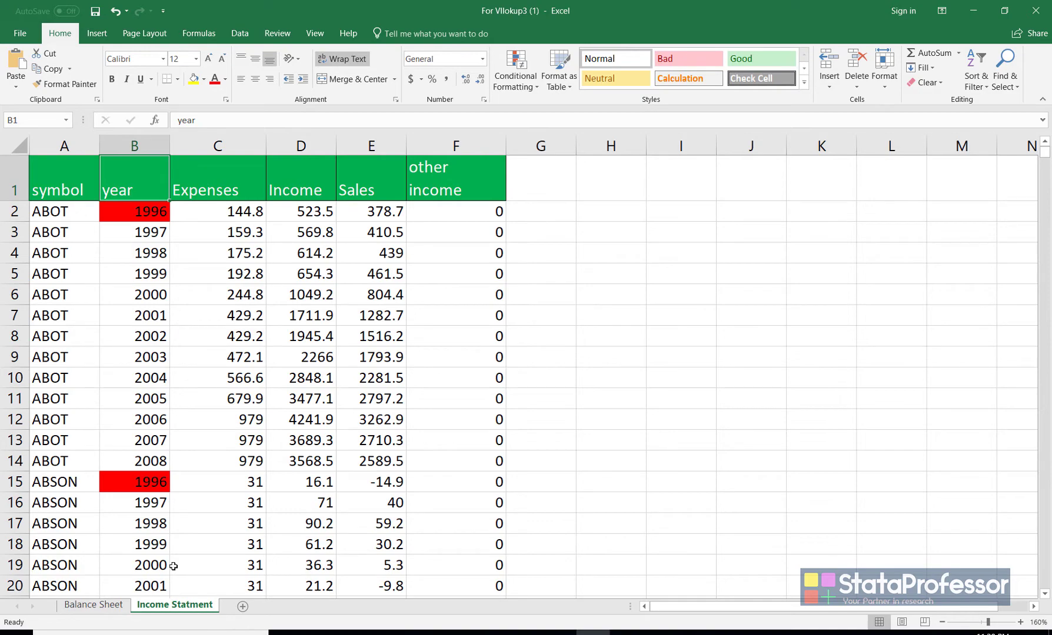
pyautogui.hotkey('ctrl', 'Down')
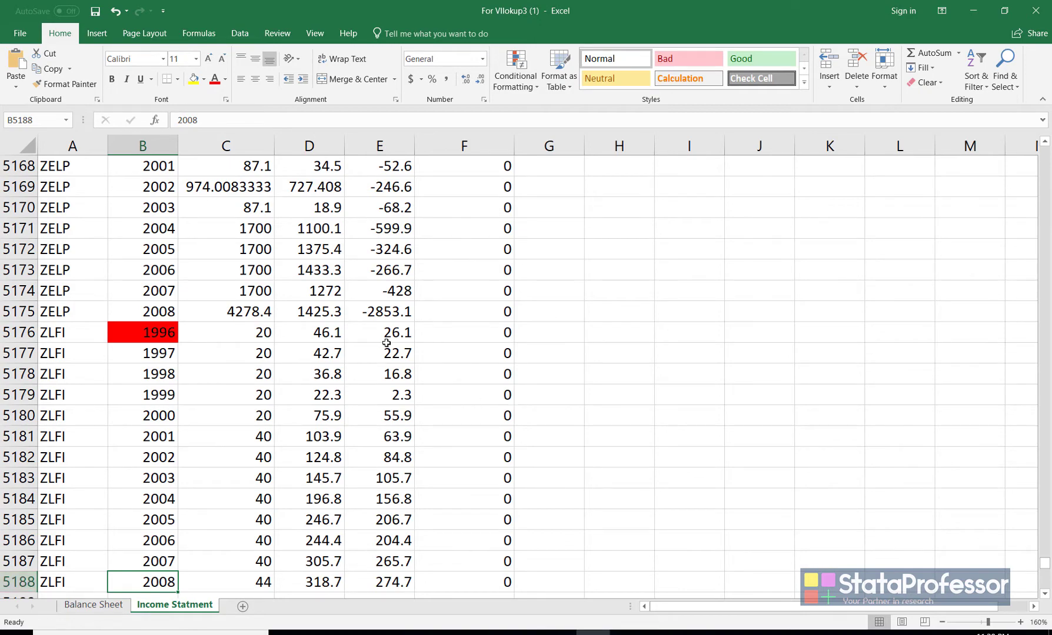
pyautogui.click(248, 357)
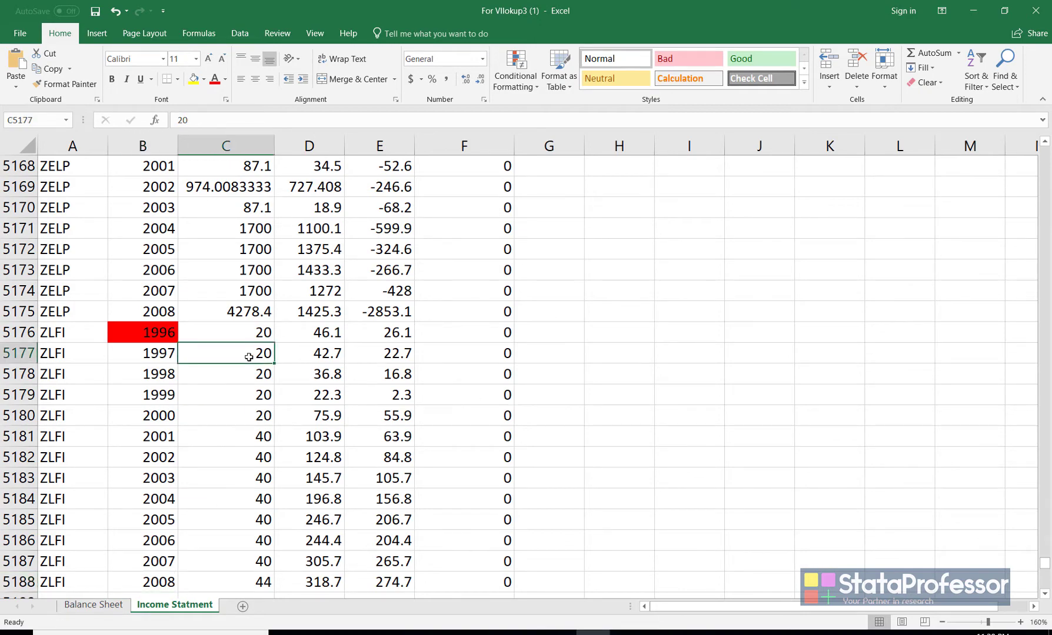
pyautogui.hotkey('ctrl', 'Up')
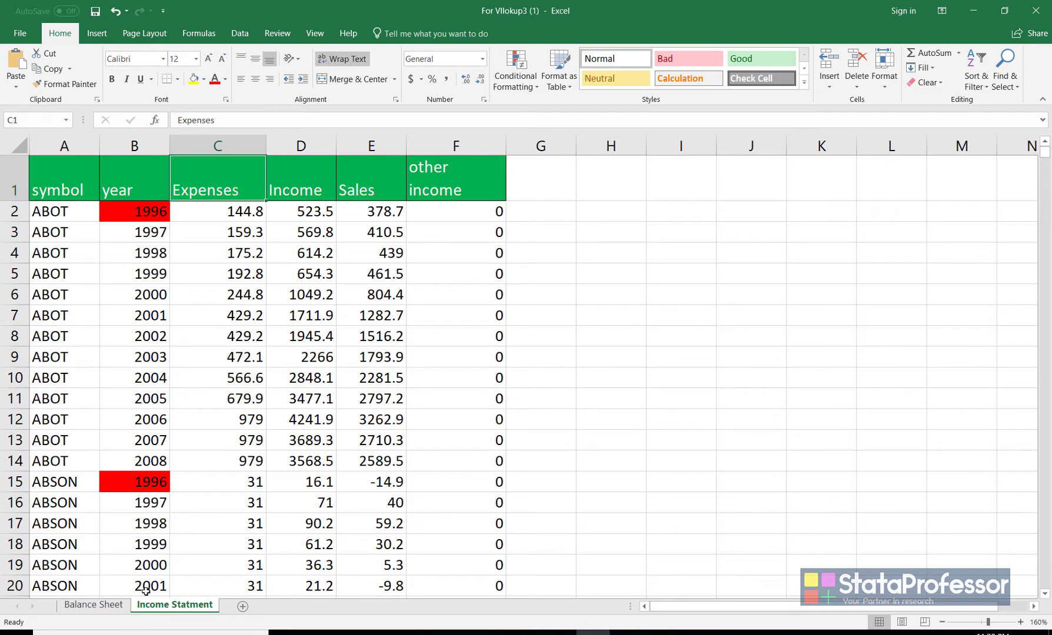
pyautogui.click(113, 609)
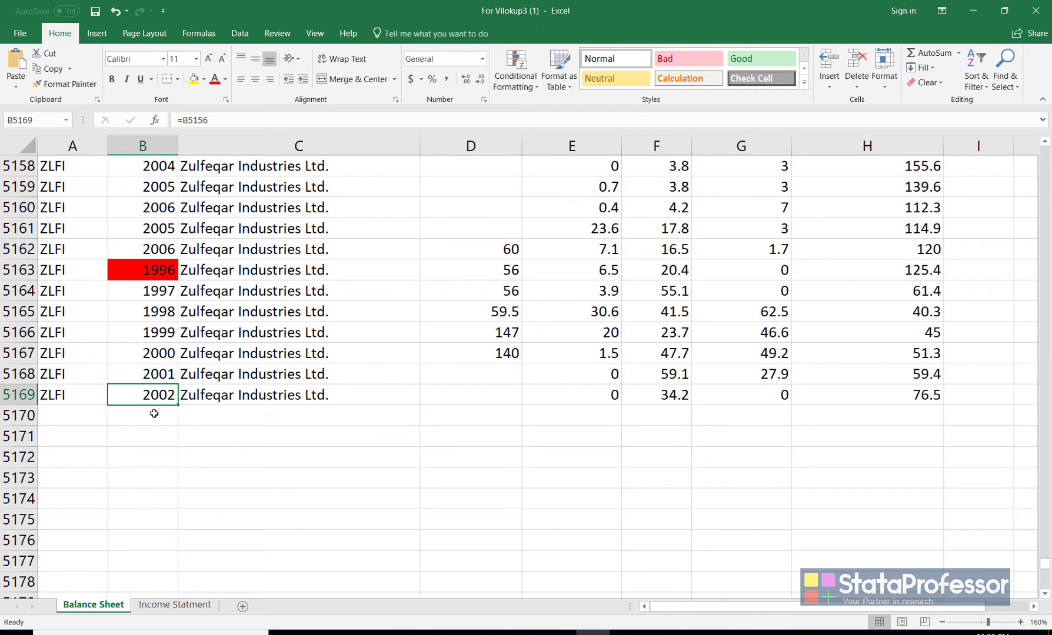
# - Start a test VLOOKUP in empty cell B5171, then cancel it after the formula warning
pyautogui.click(153, 440)
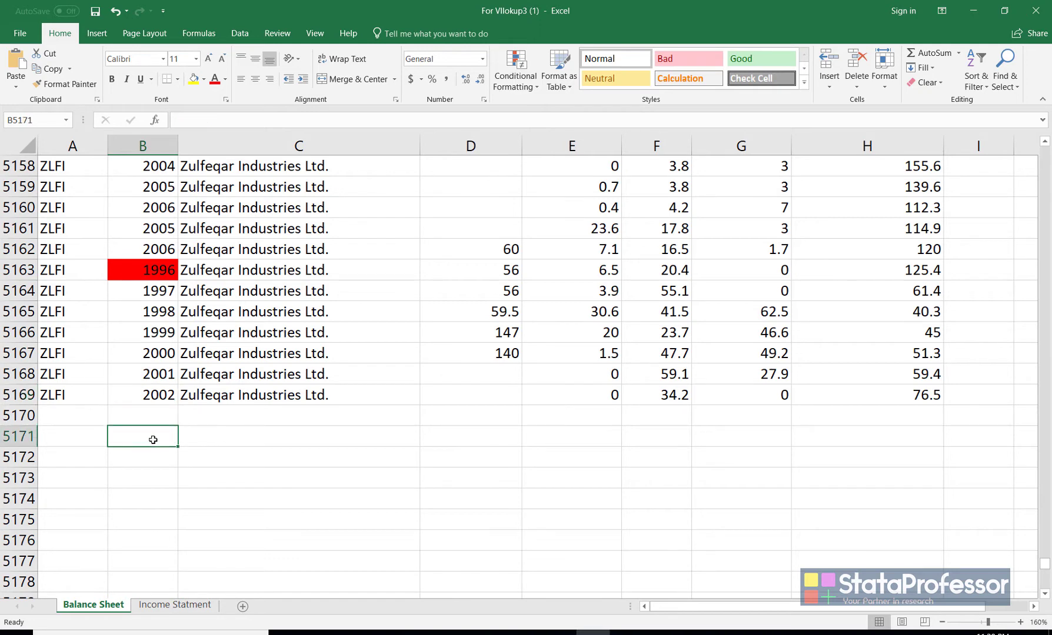
pyautogui.write('=v')
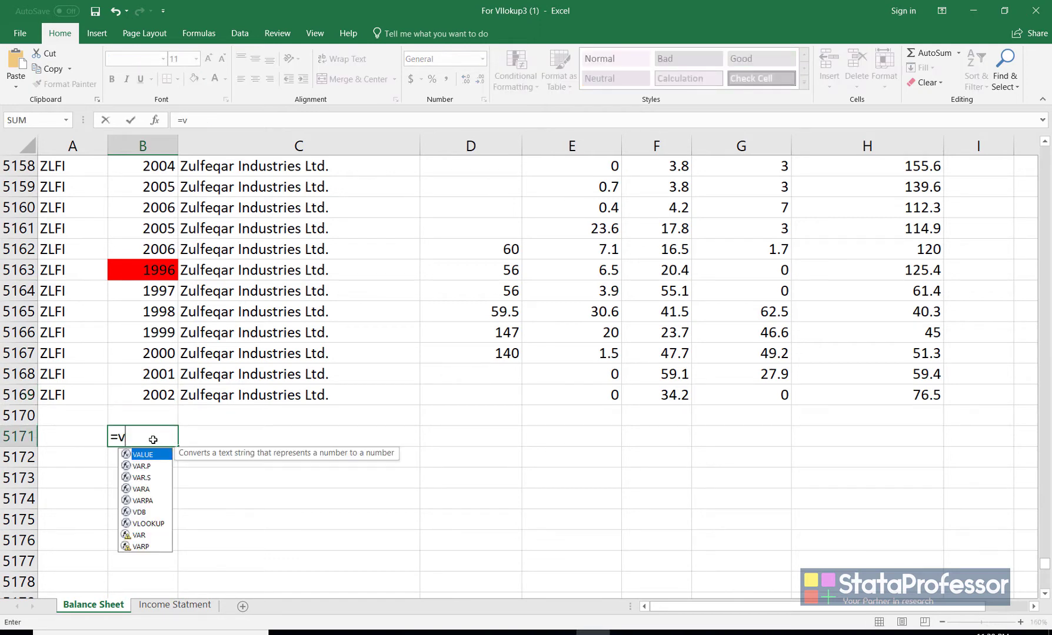
pyautogui.write('l')
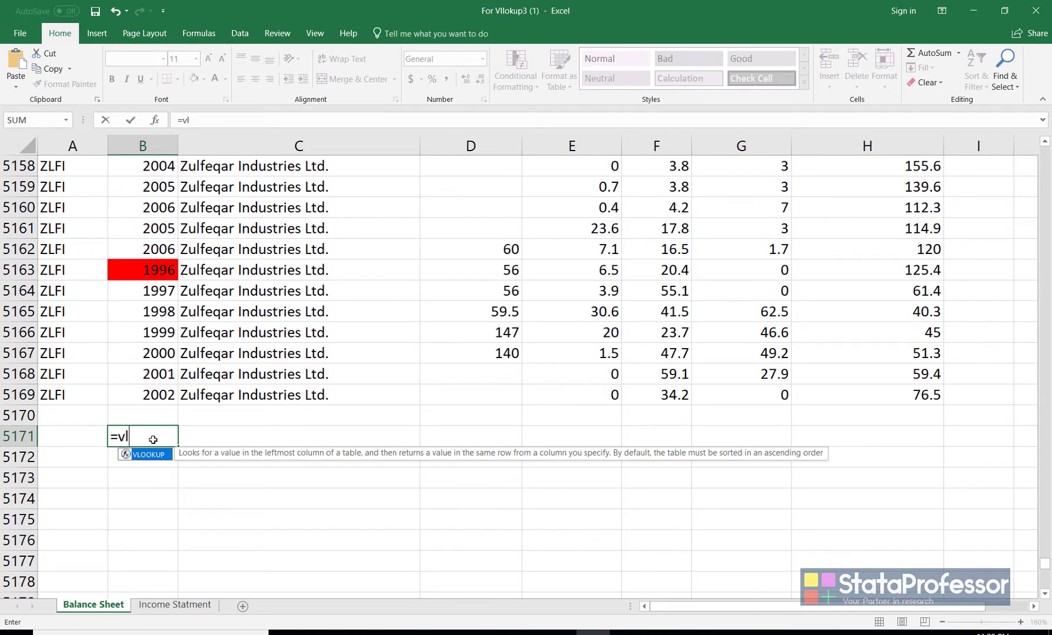
pyautogui.press('Tab')
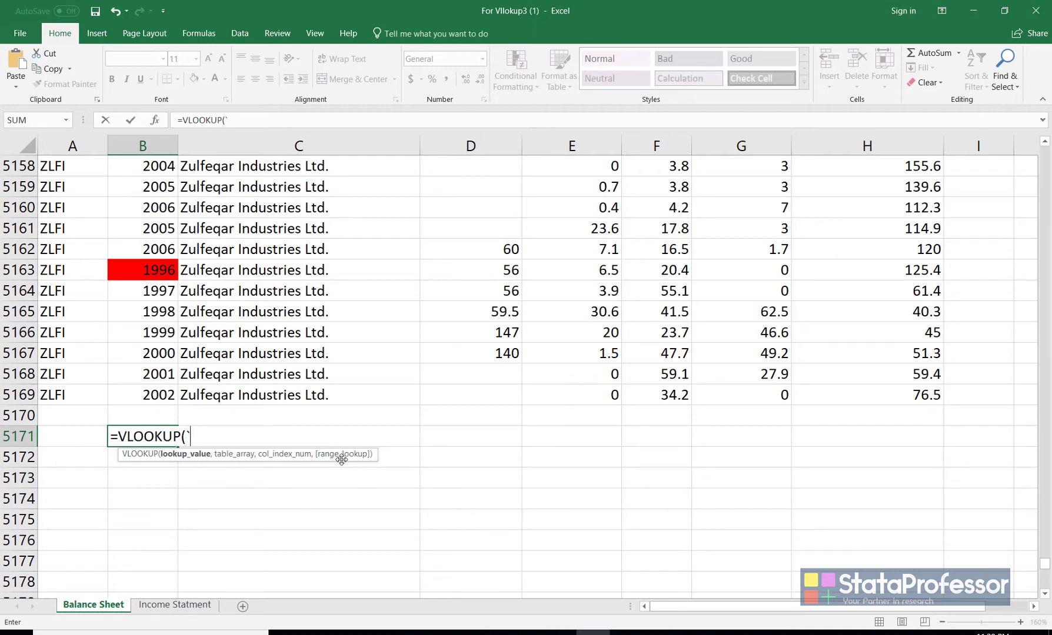
pyautogui.moveTo(1045, 570); pyautogui.dragTo(1045, 154)
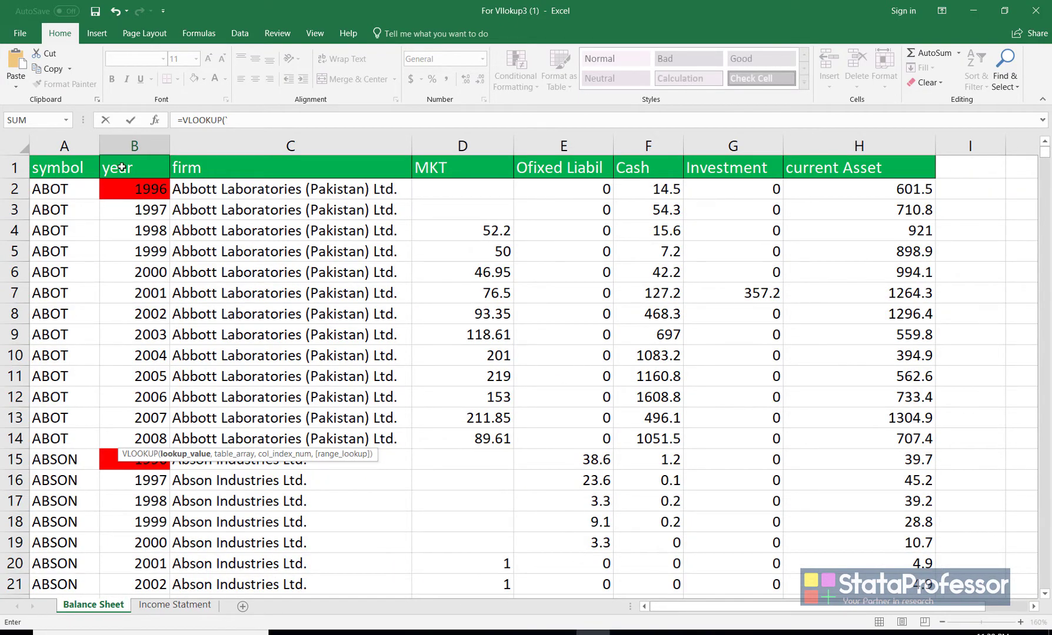
pyautogui.click(82, 190)
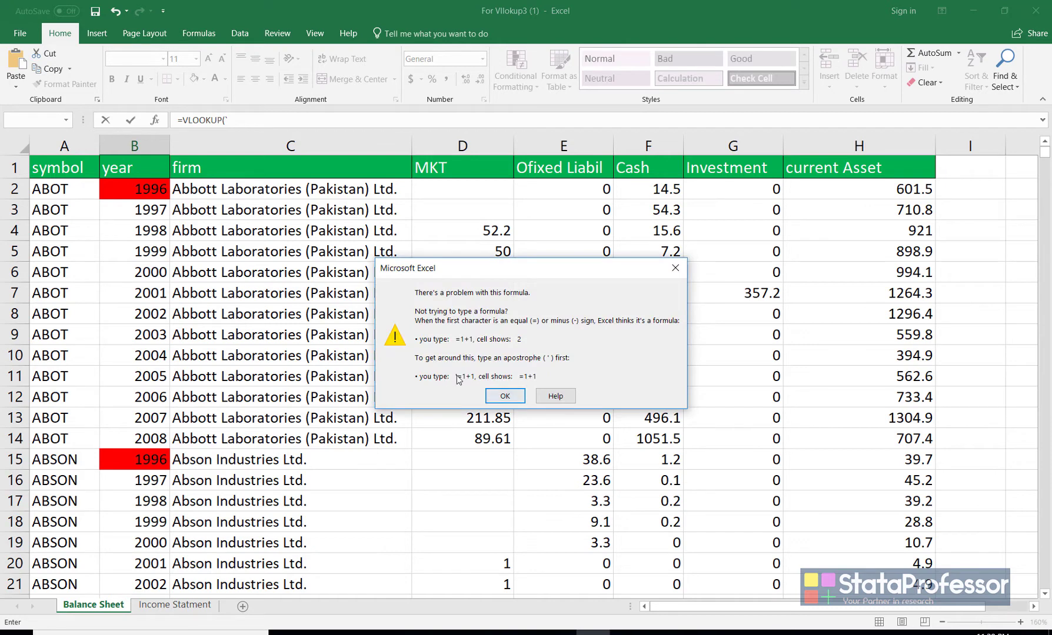
pyautogui.click(505, 396)
pyautogui.press('Escape')
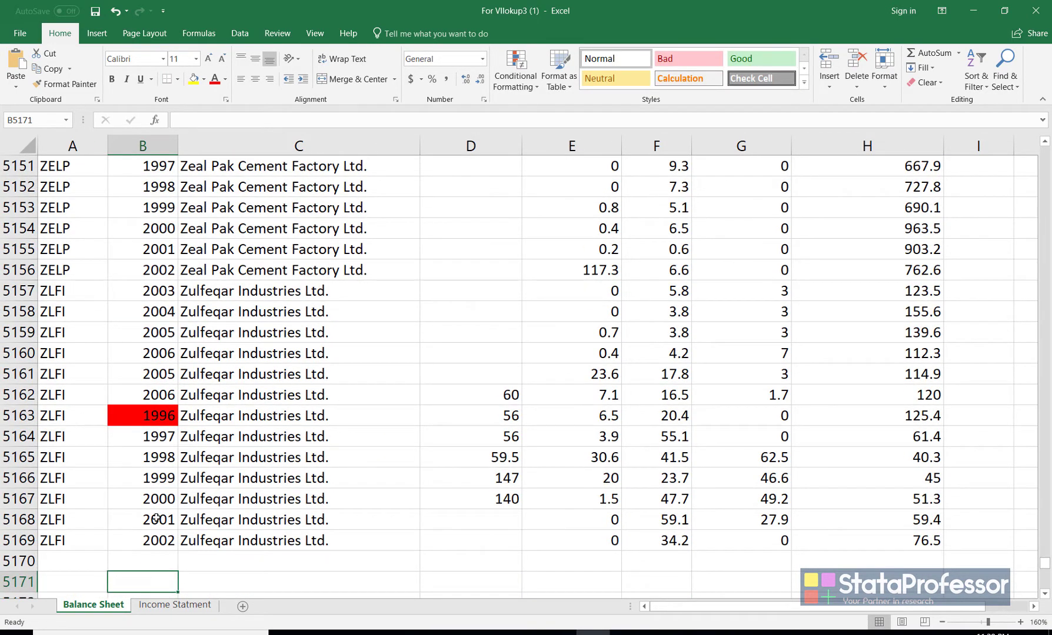
# - Insert a blank column A before the symbol column on the Balance Sheet
pyautogui.click(151, 527)
pyautogui.hotkey('ctrl', 'Up')
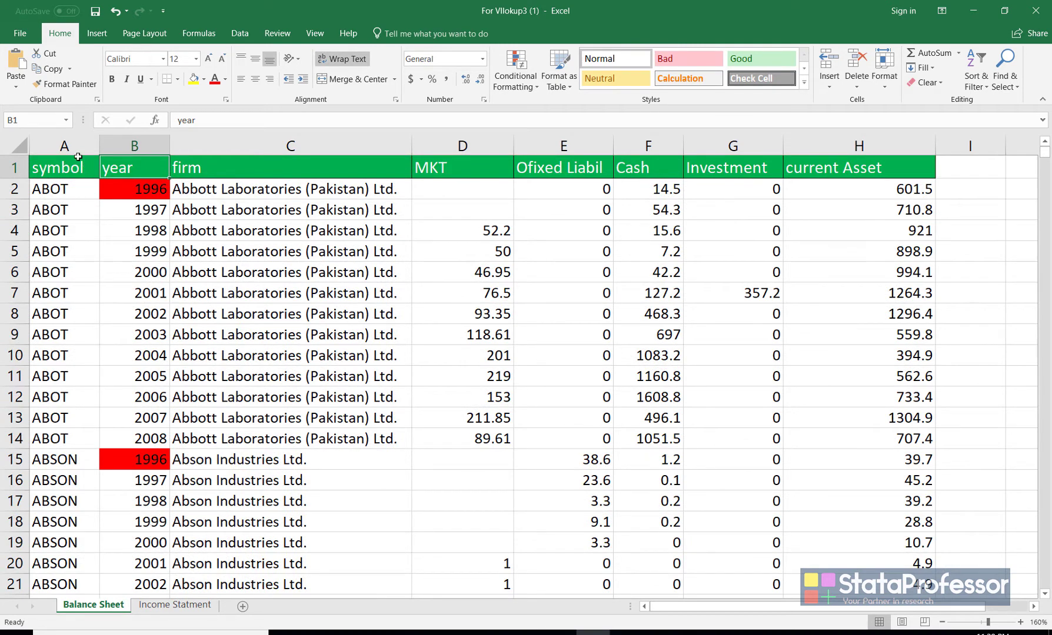
pyautogui.click(75, 144)
pyautogui.rightClick(76, 145)
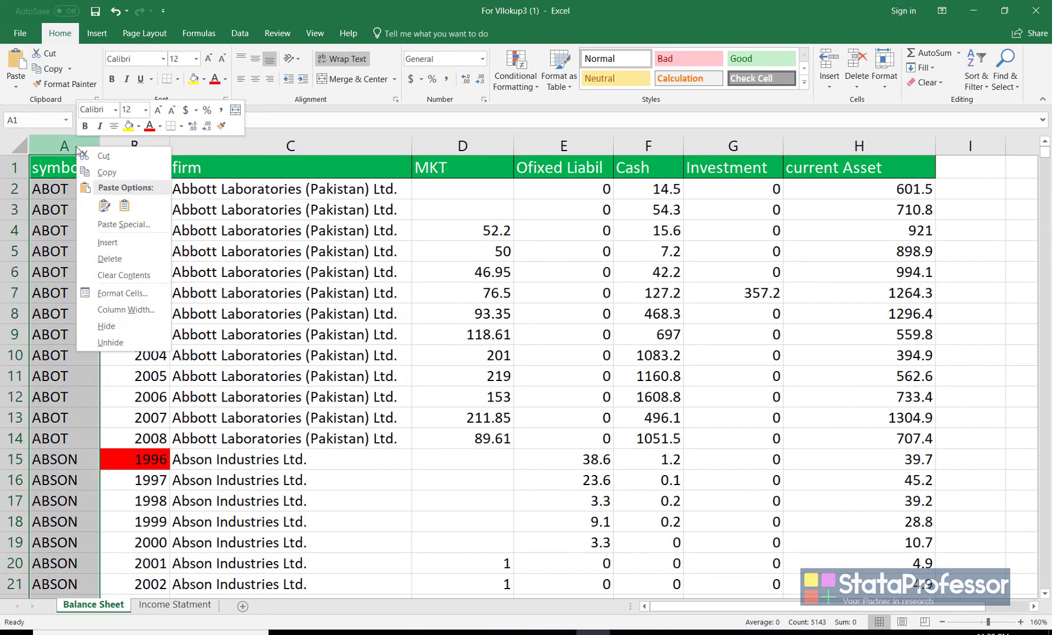
pyautogui.click(107, 244)
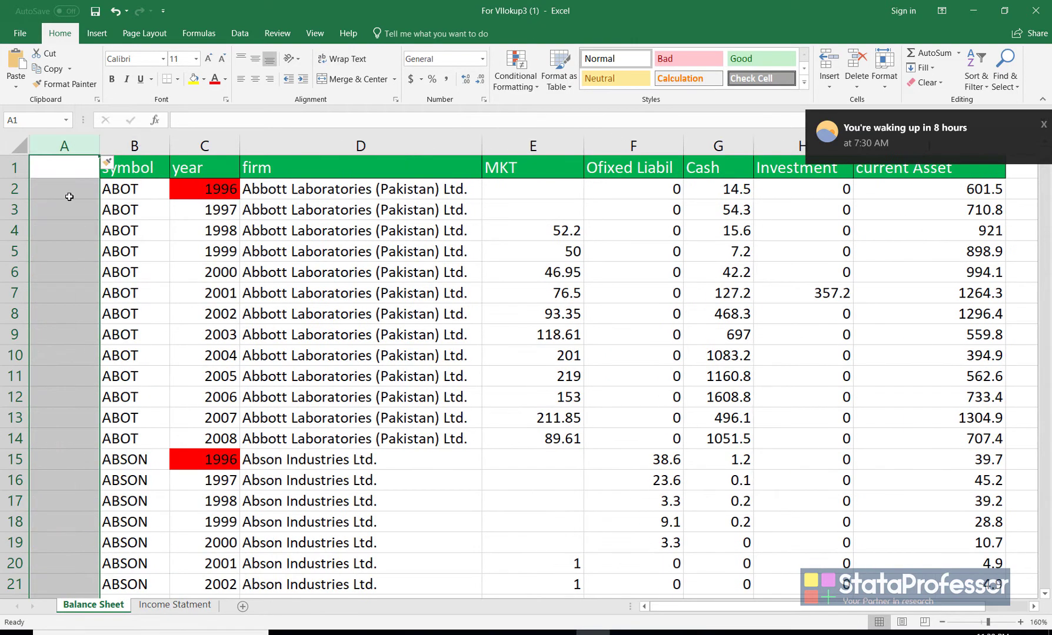
pyautogui.click(69, 203)
# - Enter the key =B2&C2 (ABOT1996) in A2, widen column A, and fill it down to row 5169
pyautogui.write('=')
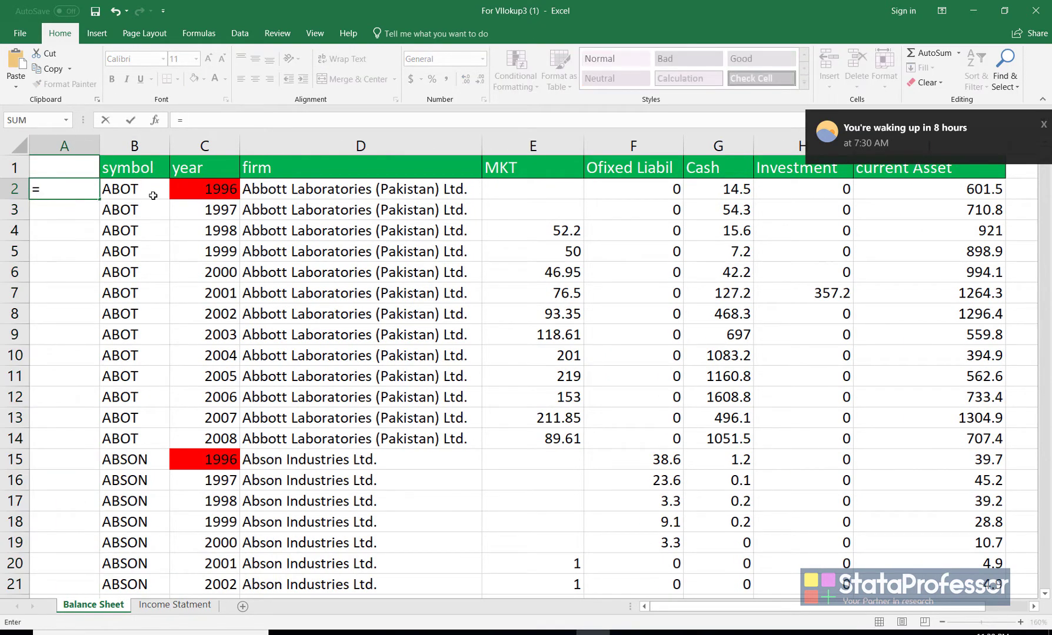
pyautogui.click(143, 189)
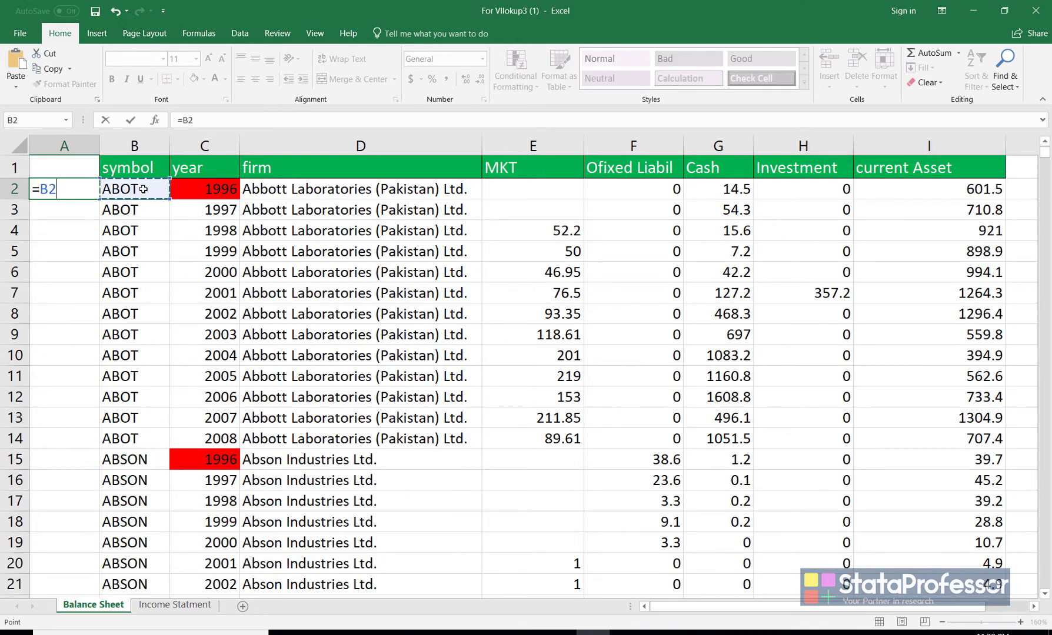
pyautogui.write('&')
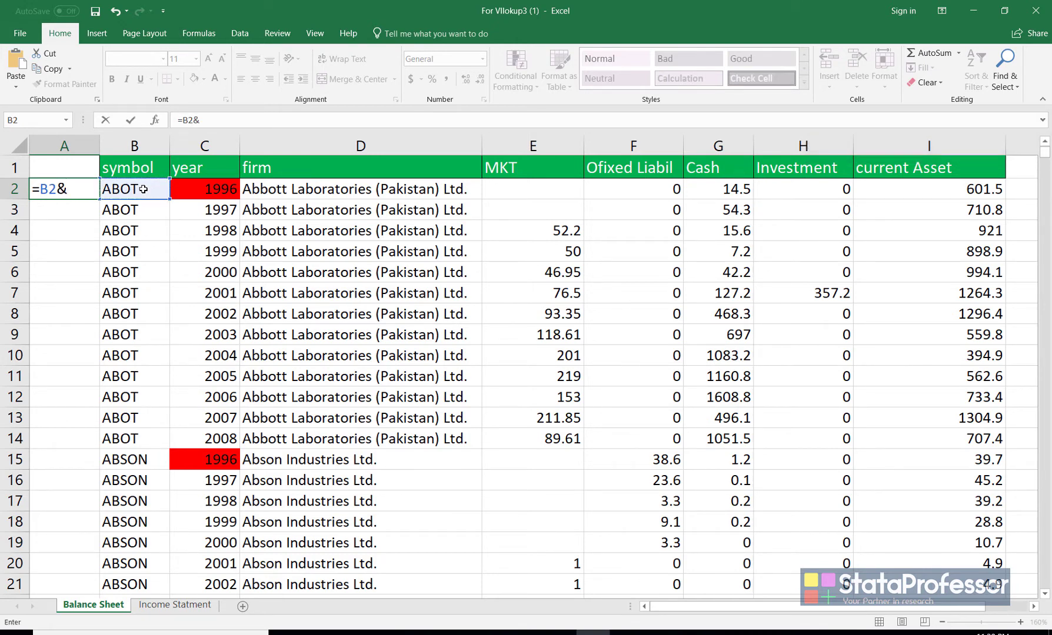
pyautogui.click(220, 190)
pyautogui.press('Return')
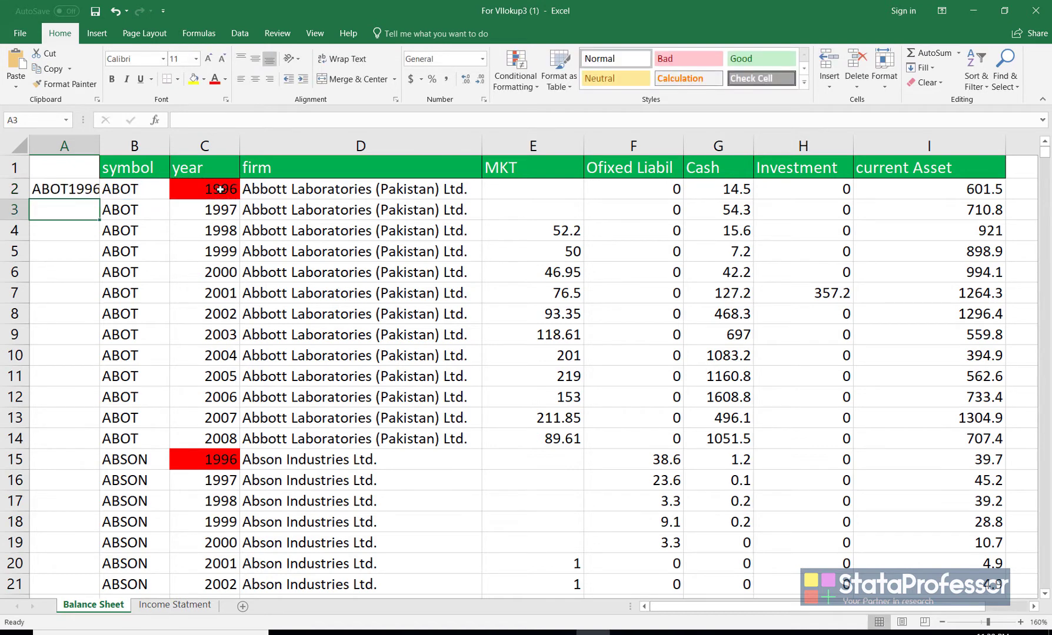
pyautogui.moveTo(100, 146); pyautogui.dragTo(110, 146)
pyautogui.click(86, 193)
pyautogui.doubleClick(110, 201)
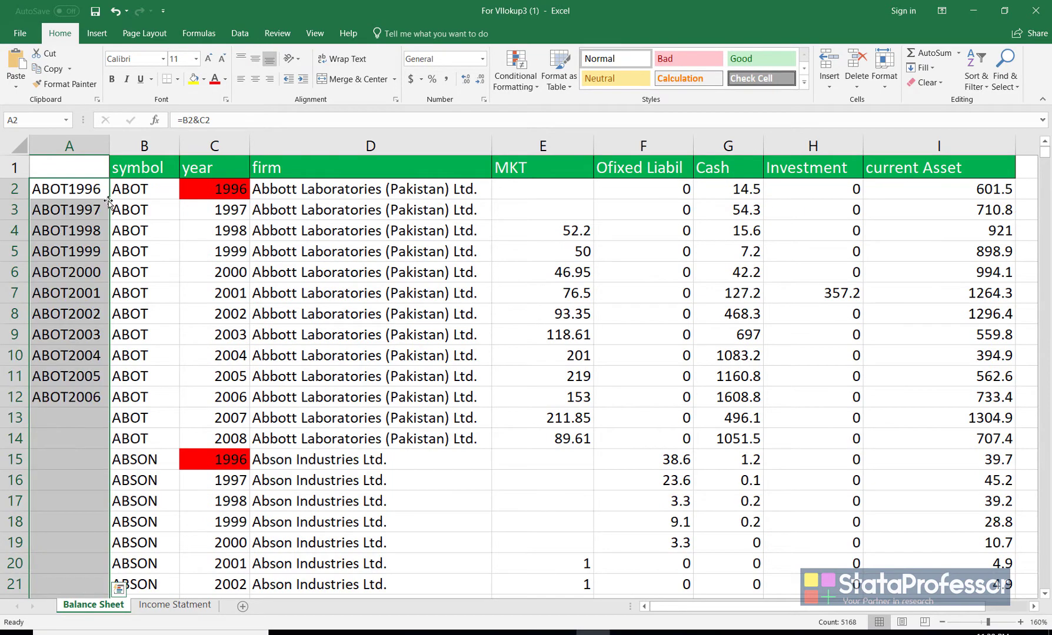
pyautogui.click(79, 360)
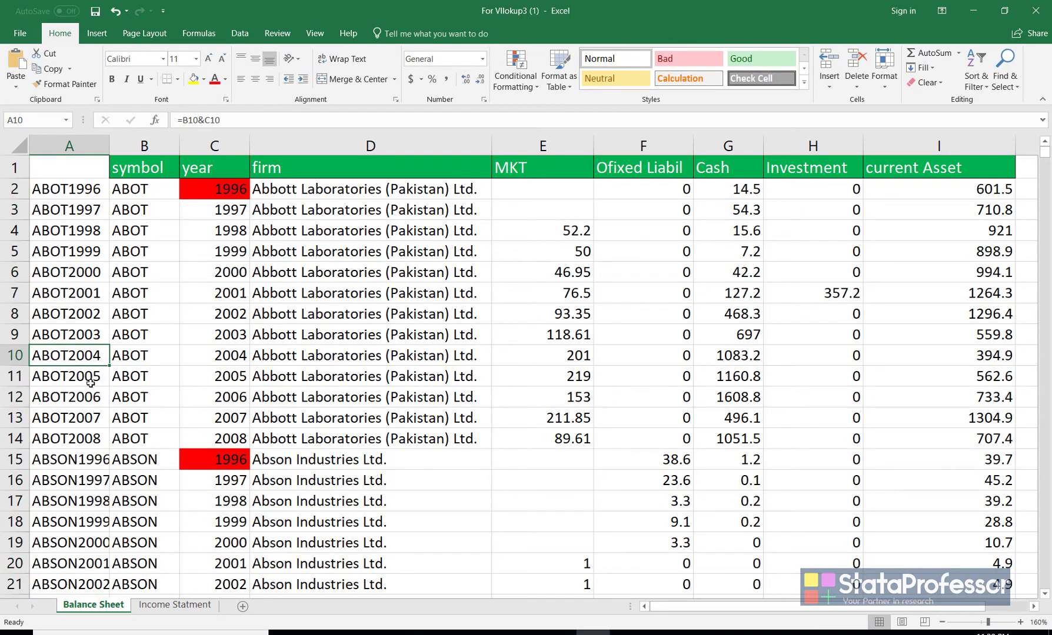
pyautogui.hotkey('ctrl', 'Down')
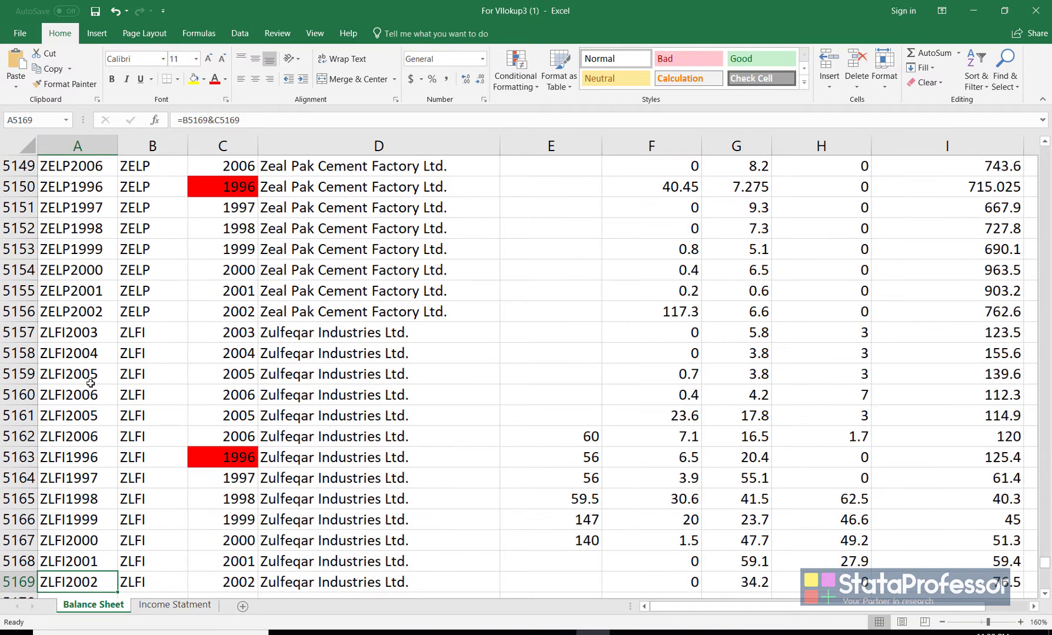
pyautogui.scroll(-5, 91, 384)
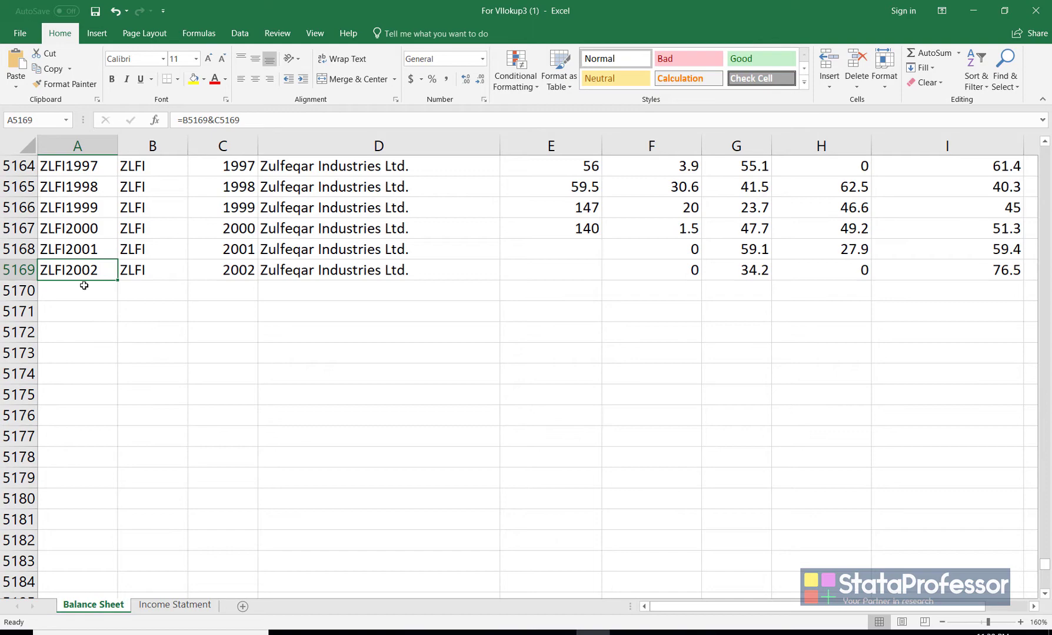
# - Select the Balance Sheet block from A2 across to current Asset and down to row 5169
pyautogui.hotkey('ctrl', 'Up')
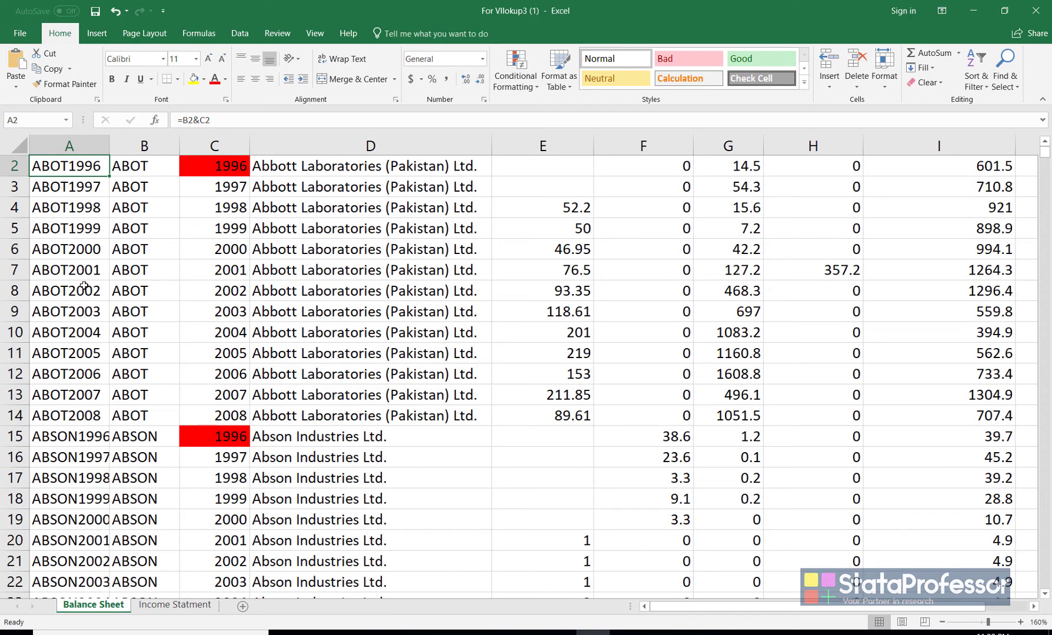
pyautogui.scroll(1, 735, 268)
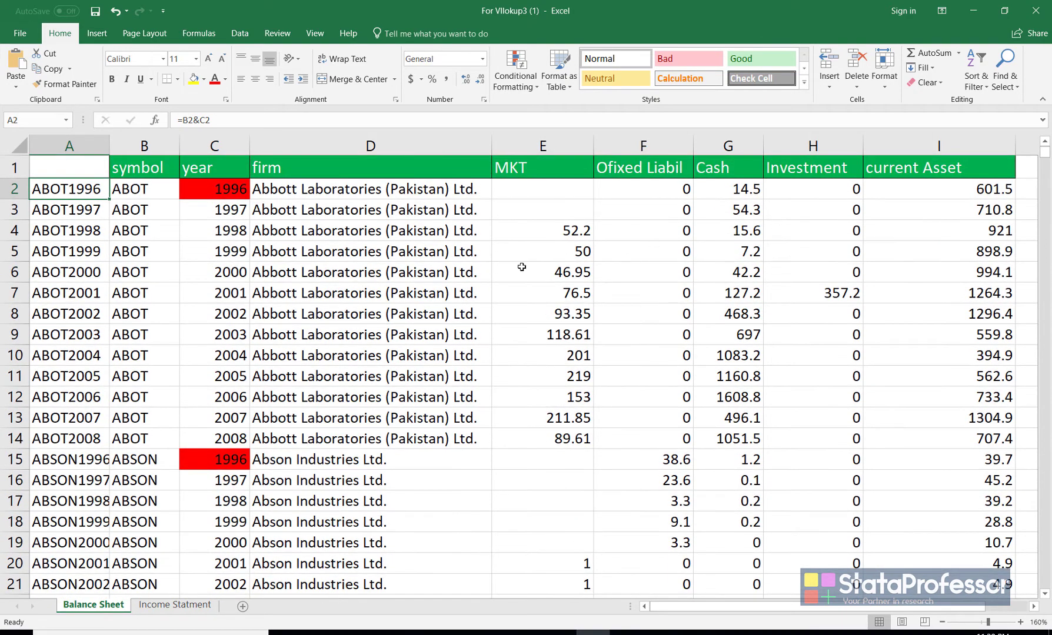
pyautogui.press('Down')
pyautogui.press('Down')
pyautogui.press('Down')
pyautogui.press('Down')
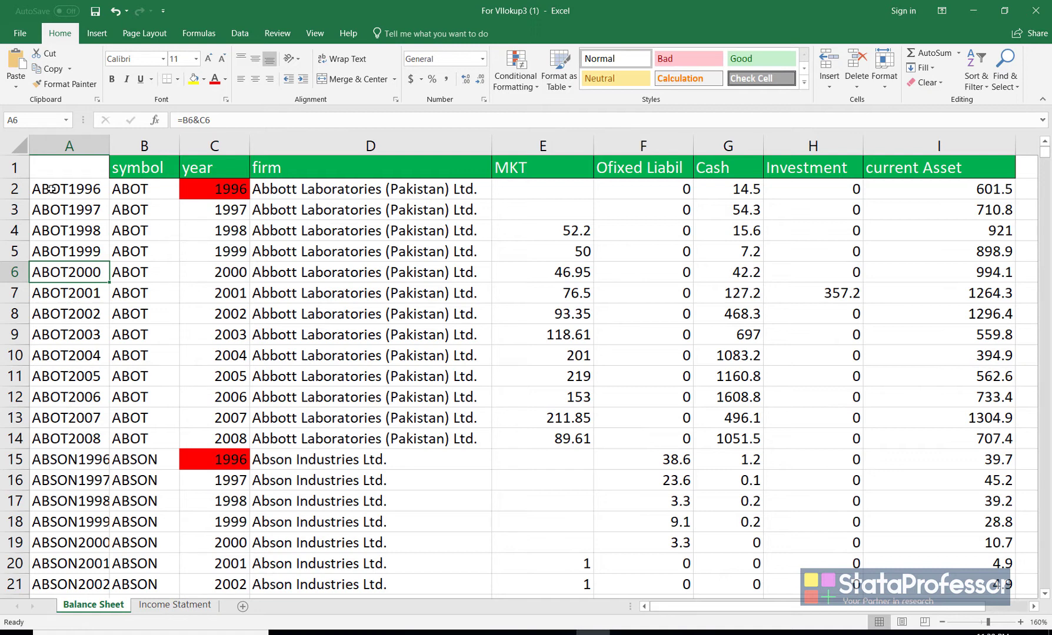
pyautogui.click(65, 191)
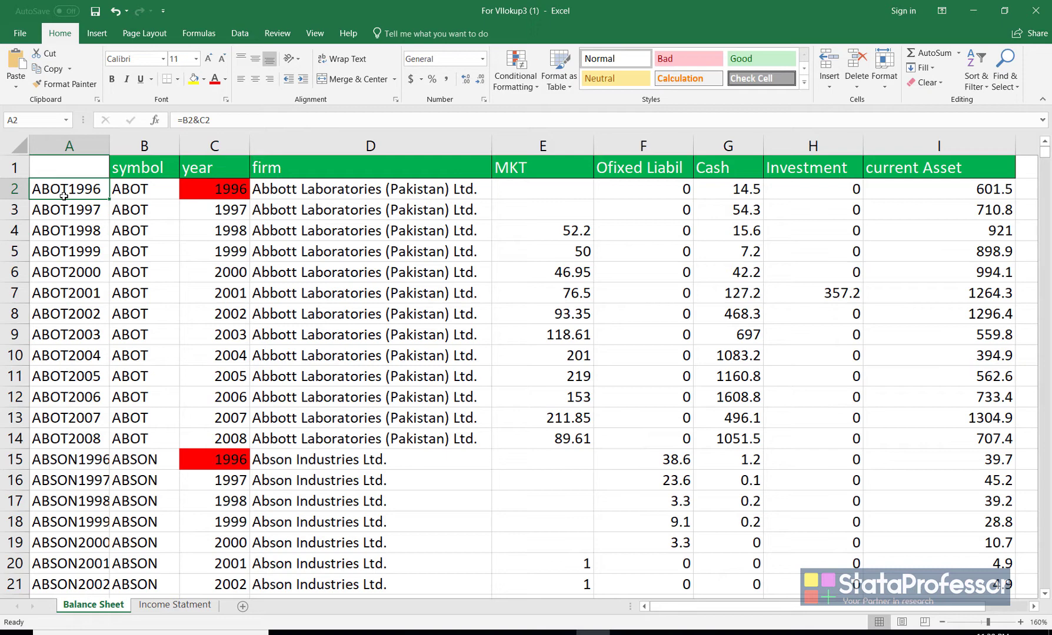
pyautogui.hotkey('ctrl', 'shift', 'Right')
pyautogui.hotkey('ctrl', 'shift', 'Right')
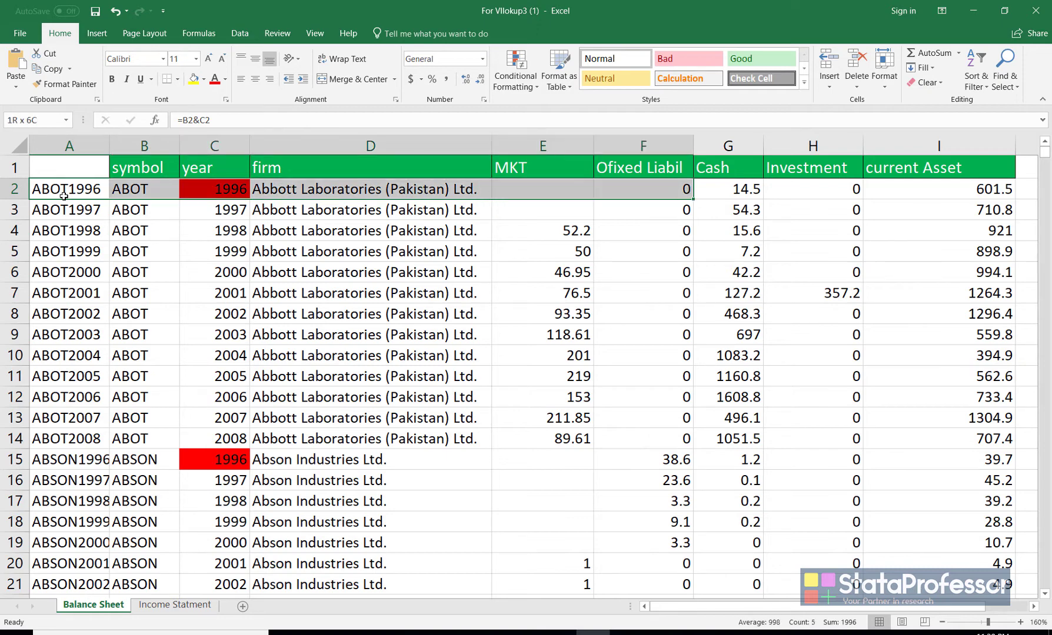
pyautogui.hotkey('ctrl', 'shift', 'Right')
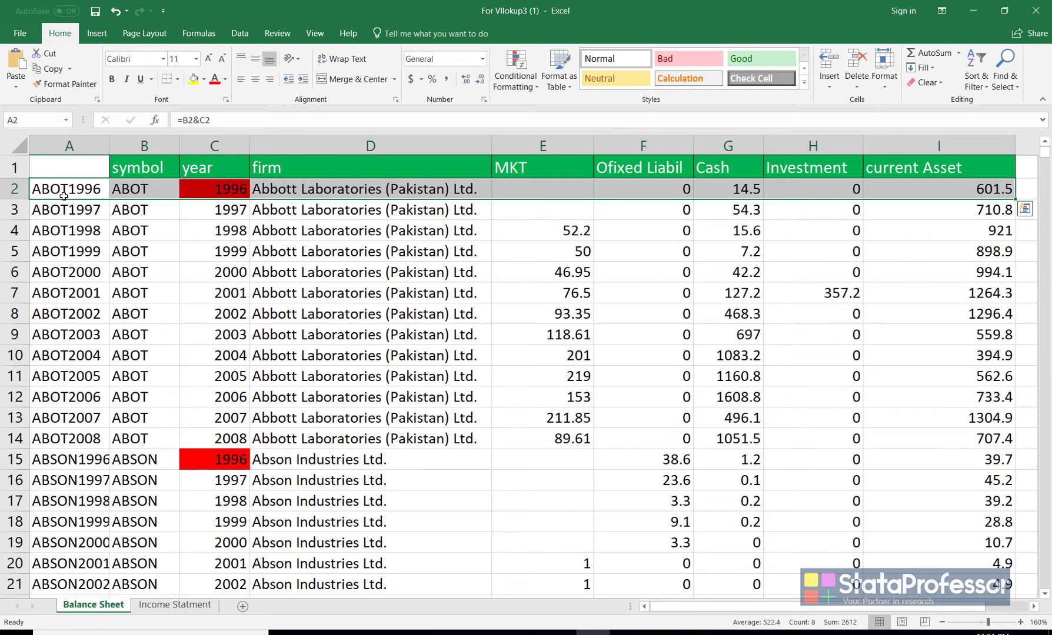
pyautogui.hotkey('ctrl', 'shift', 'Down')
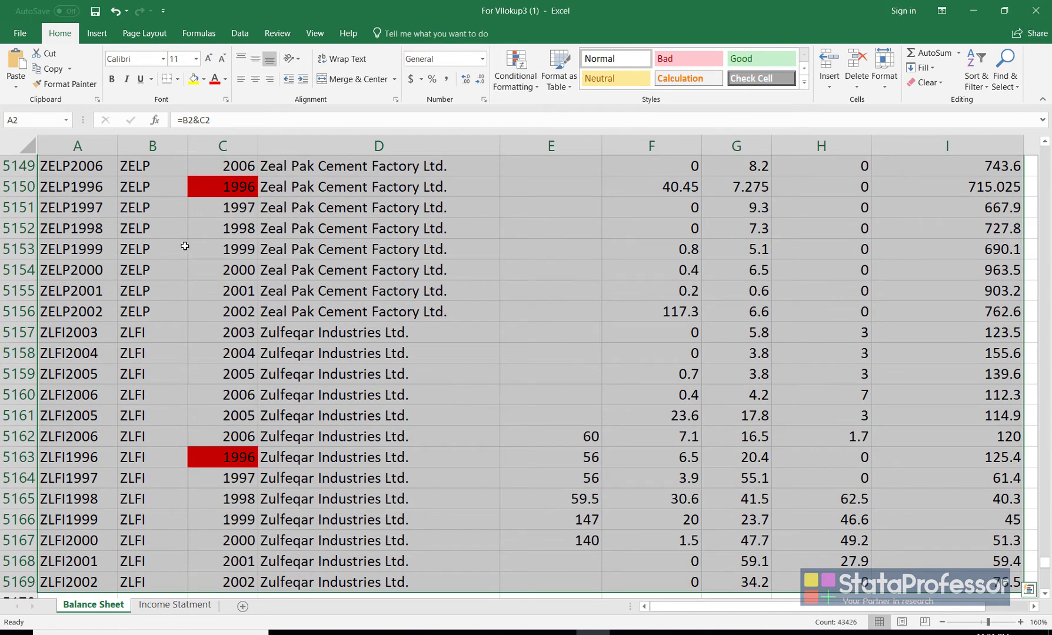
# - Name the selection bs in the Name Box and confirm it from the named-range list
pyautogui.scroll(-2, 307, 424)
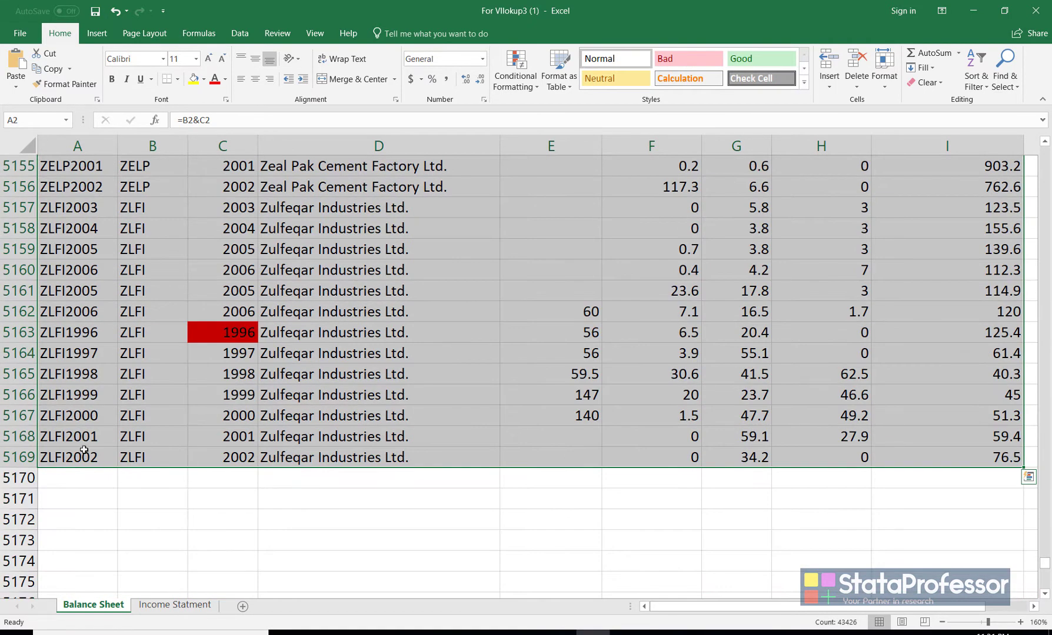
pyautogui.click(37, 119)
pyautogui.write('bs')
pyautogui.press('Return')
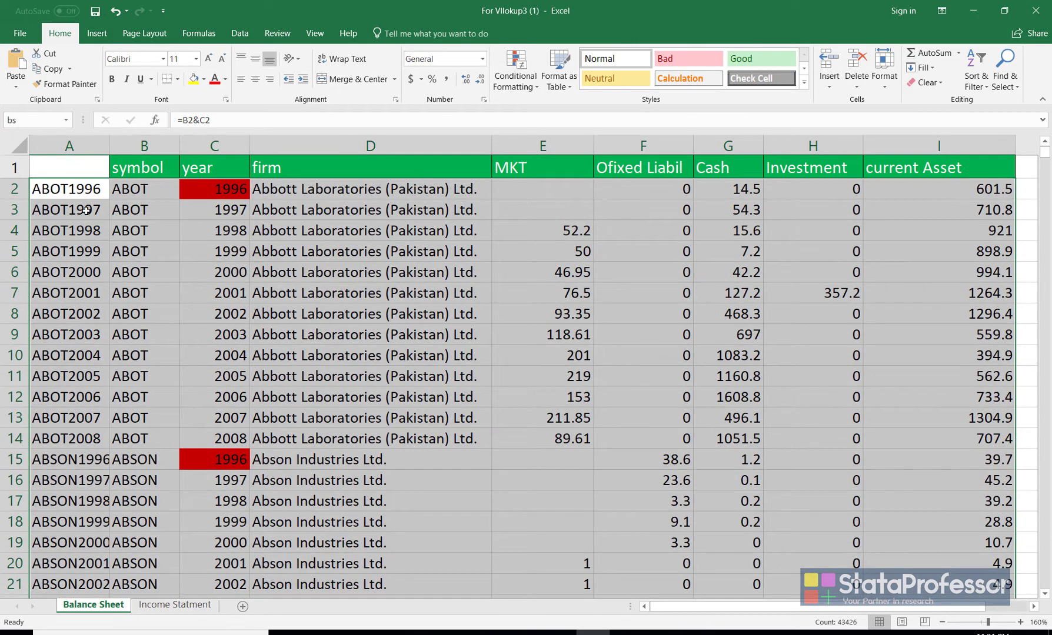
pyautogui.click(109, 246)
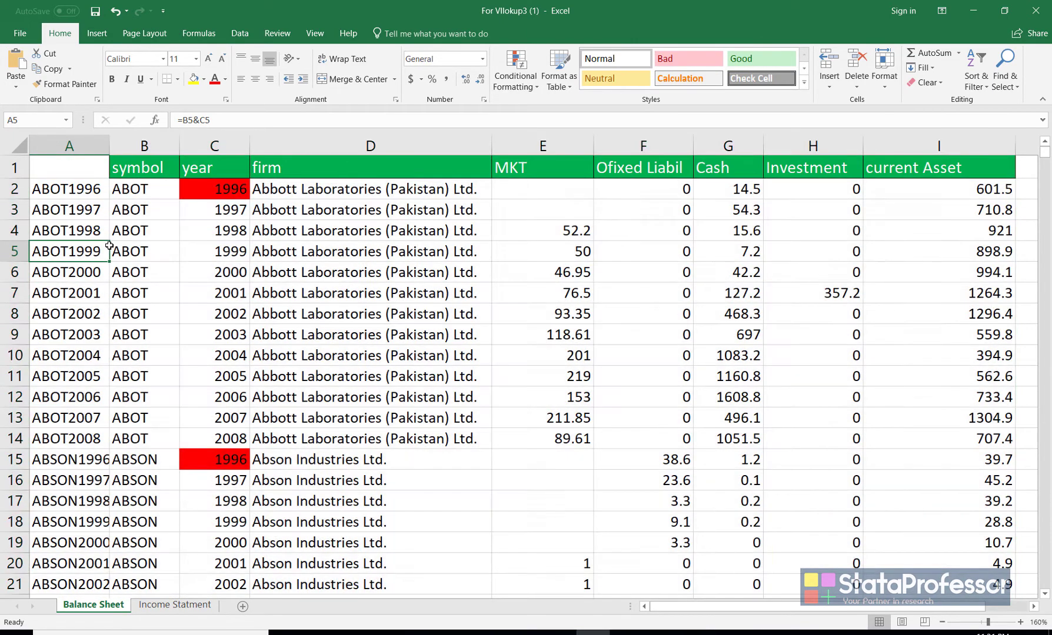
pyautogui.click(66, 121)
pyautogui.click(24, 137)
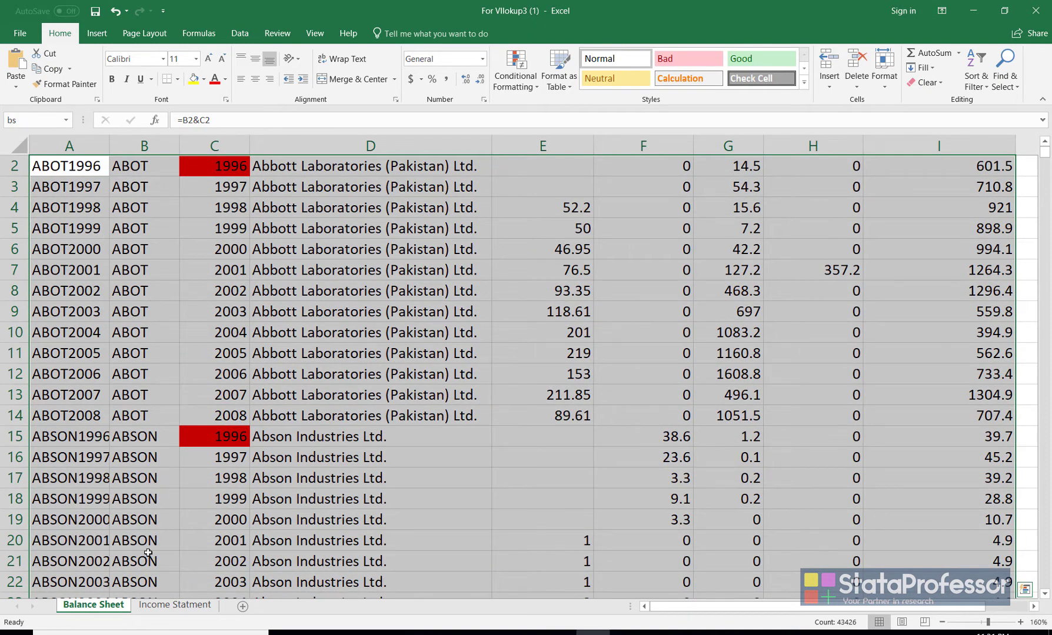
pyautogui.click(242, 453)
pyautogui.scroll(1, 242, 448)
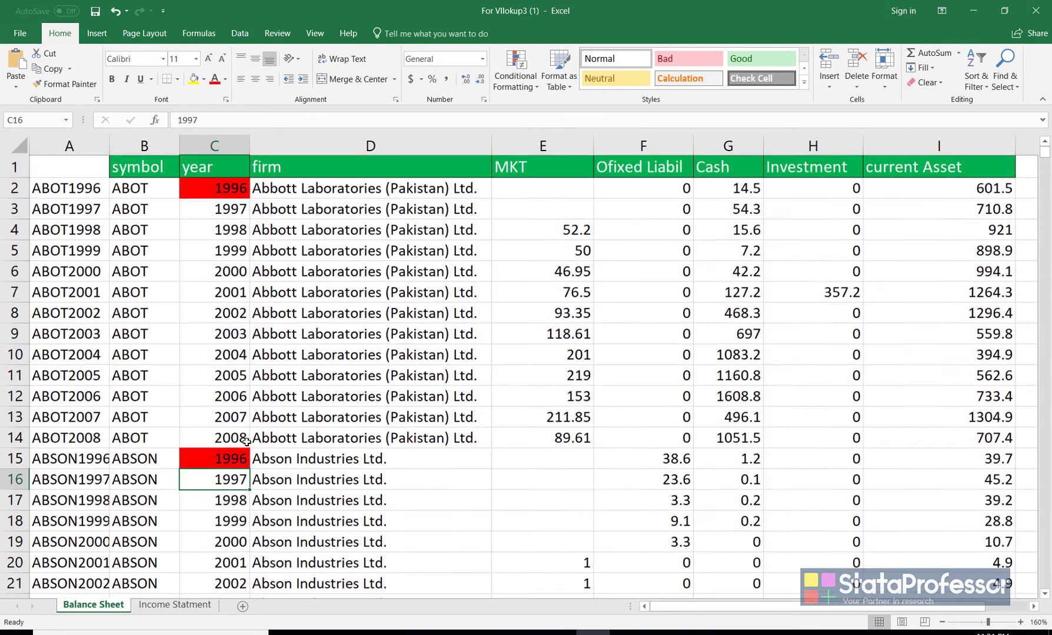
# - Insert a blank row above the Balance Sheet headers
pyautogui.rightClick(16, 169)
pyautogui.click(50, 269)
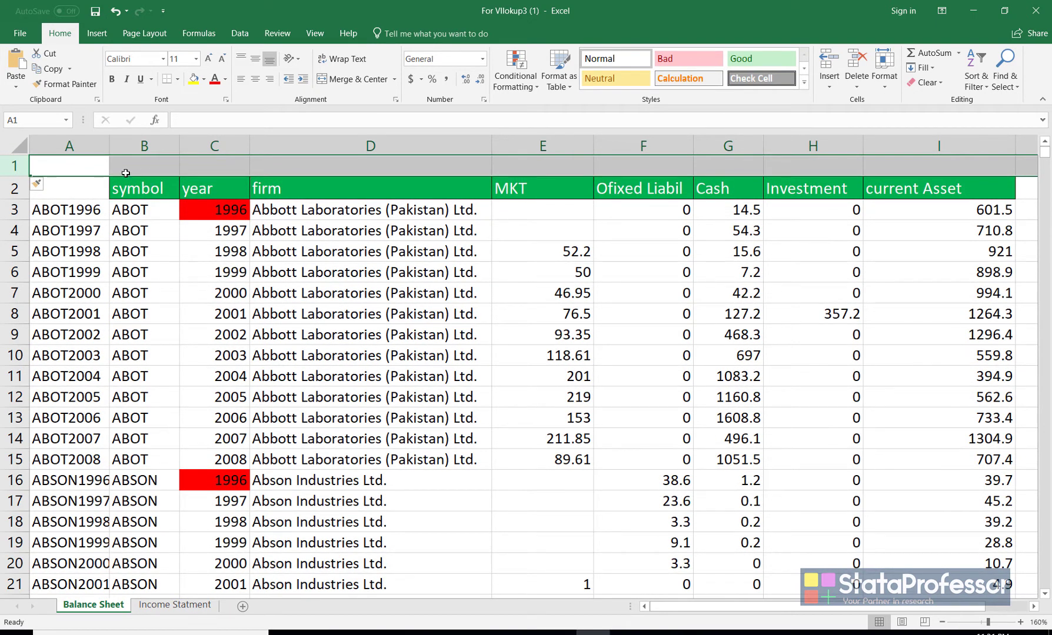
pyautogui.click(228, 272)
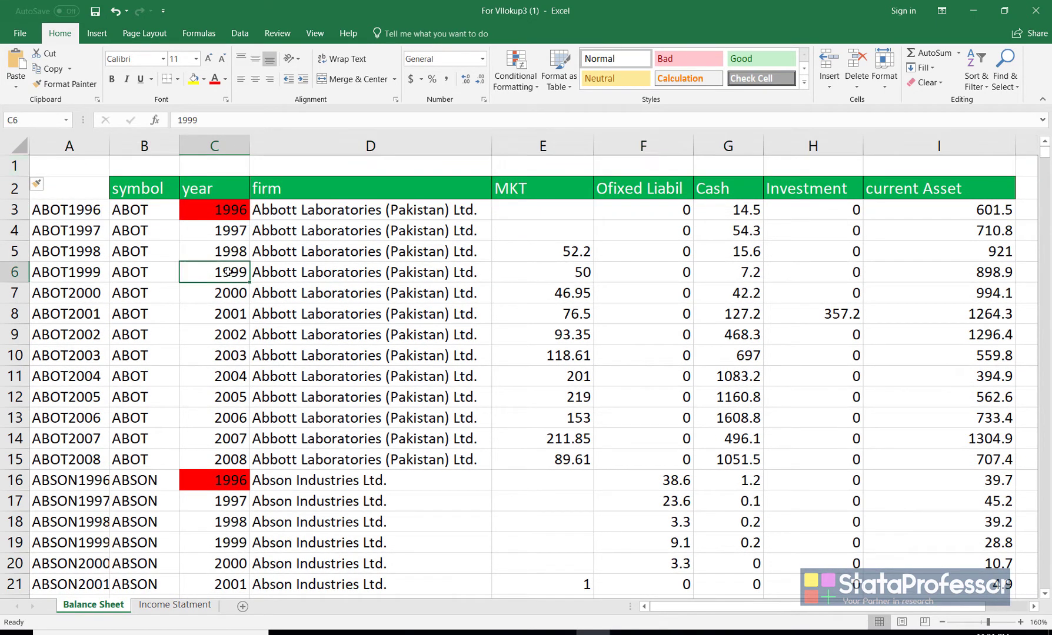
pyautogui.click(78, 212)
pyautogui.click(117, 216)
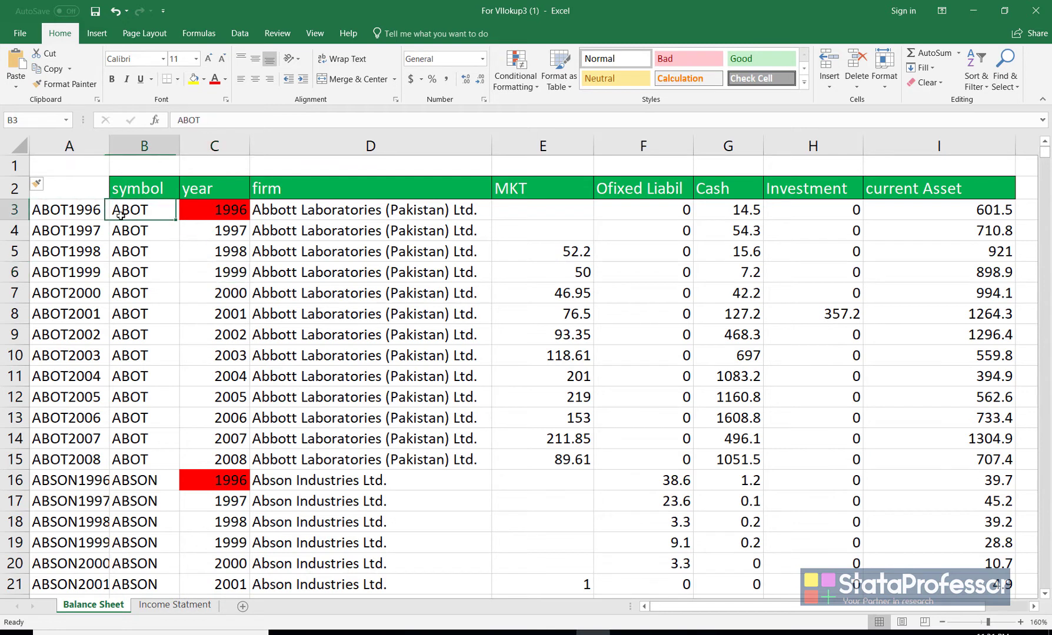
pyautogui.click(225, 228)
pyautogui.click(289, 234)
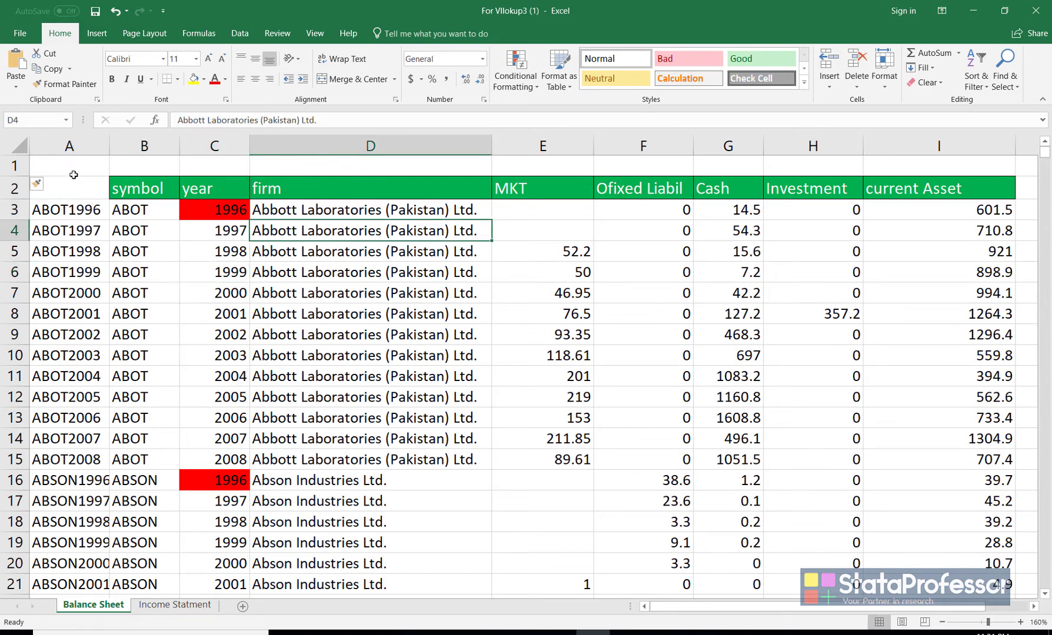
# - Enter 1 and 2 in A1:B1 and fill the column numbers across to 9 in I1
pyautogui.click(71, 173)
pyautogui.write('1')
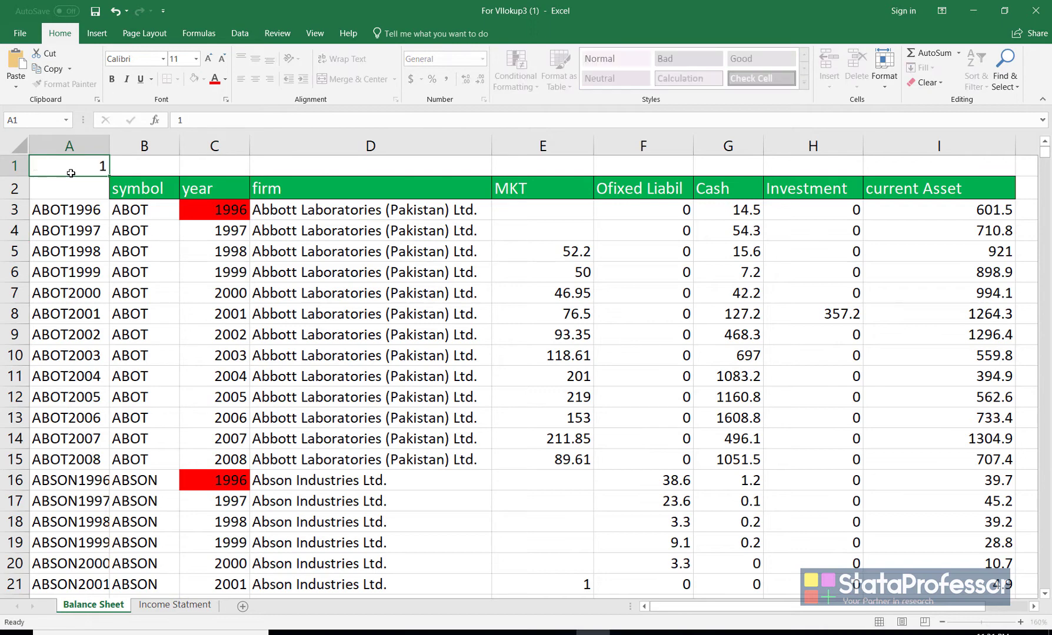
pyautogui.press('Tab')
pyautogui.write('2')
pyautogui.press('Tab')
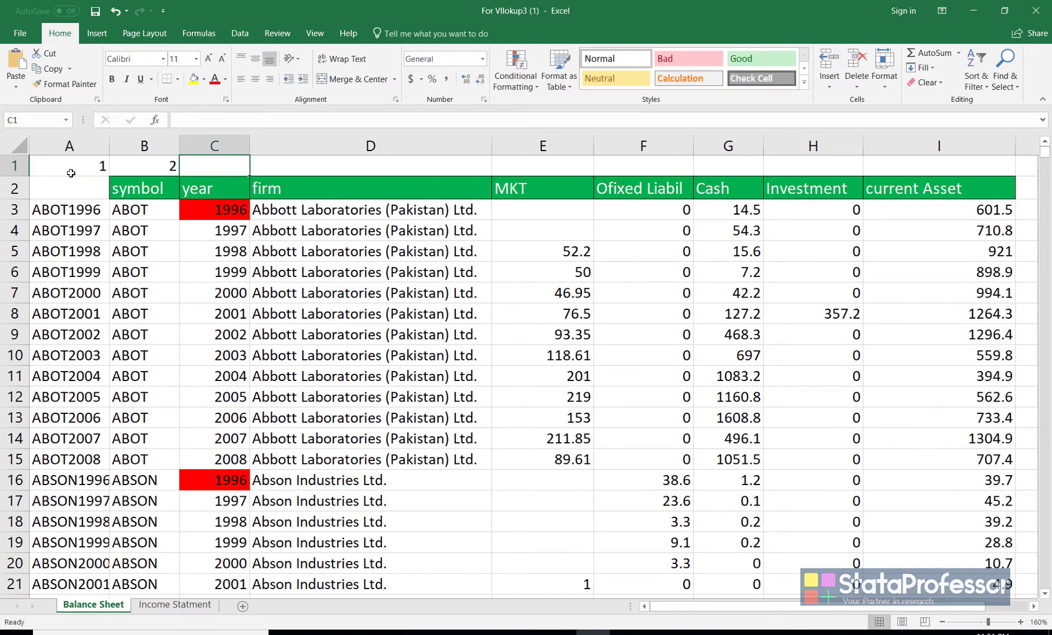
pyautogui.moveTo(71, 173); pyautogui.dragTo(878, 188)
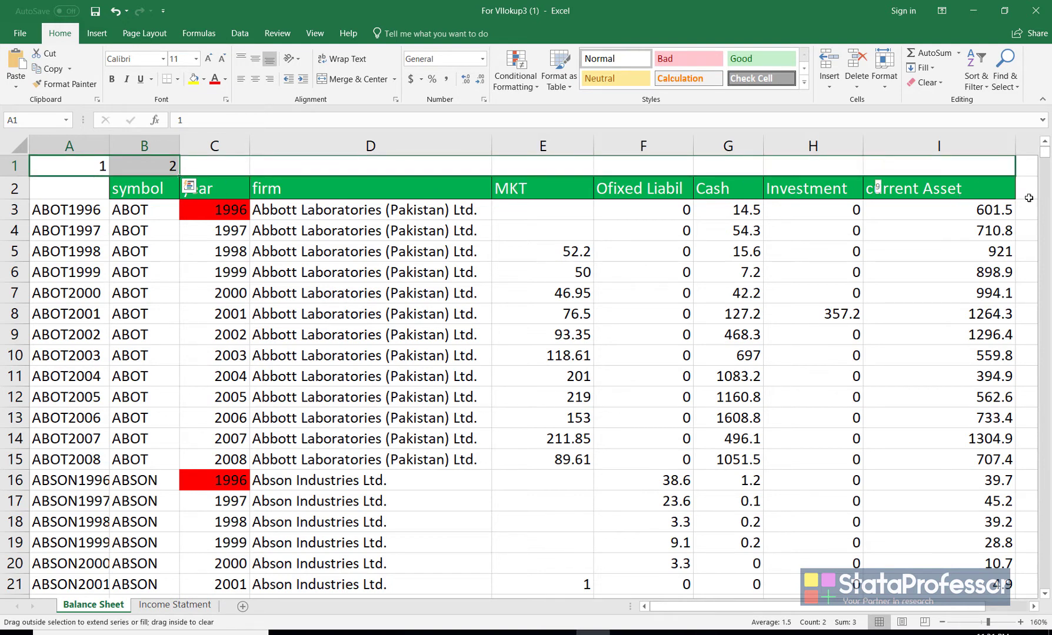
pyautogui.moveTo(1028, 197); pyautogui.dragTo(1027, 199)
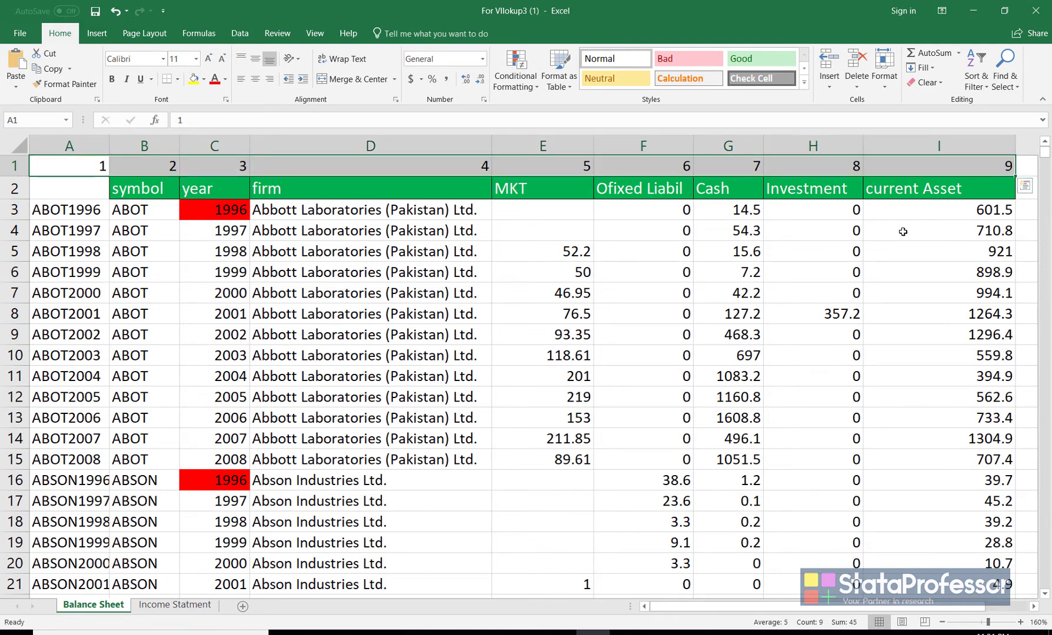
pyautogui.click(903, 232)
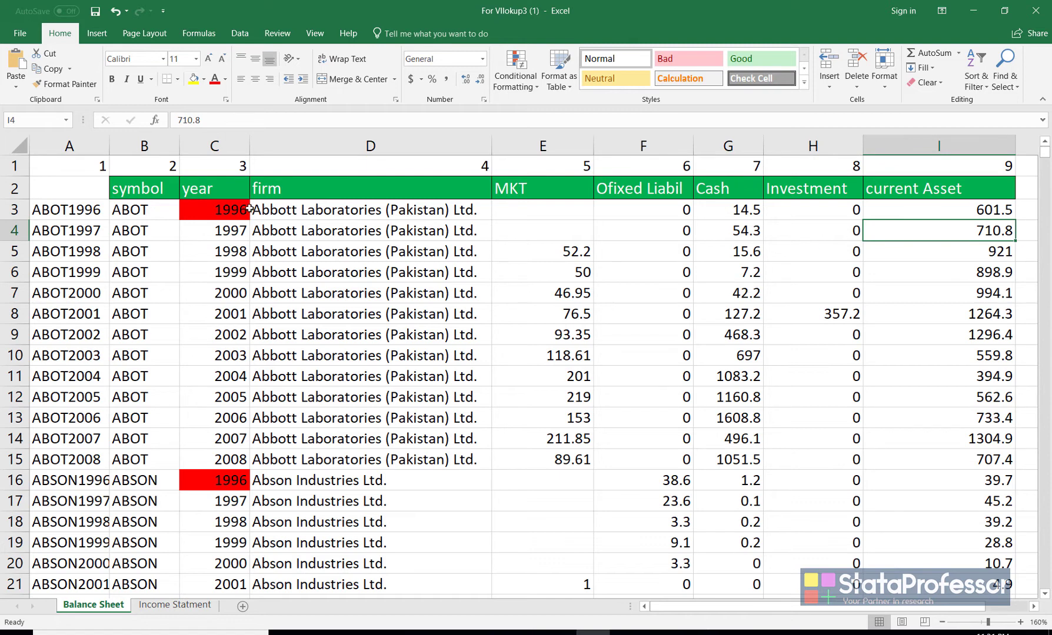
pyautogui.click(989, 164)
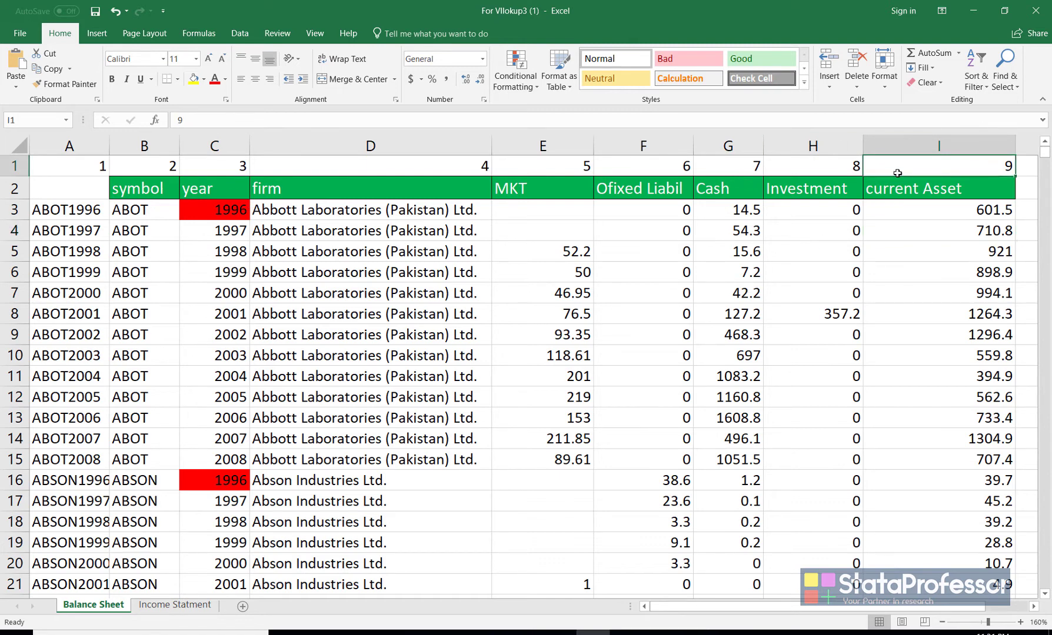
# - Compare the symbol and year headers between the Balance Sheet and Income Statment sheets
pyautogui.click(77, 166)
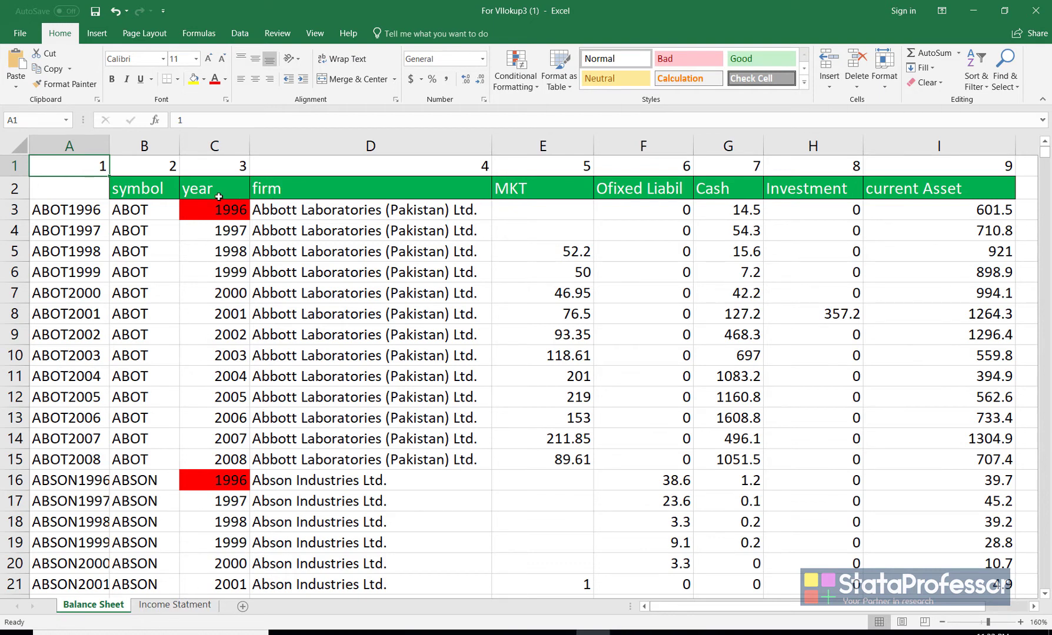
pyautogui.click(290, 192)
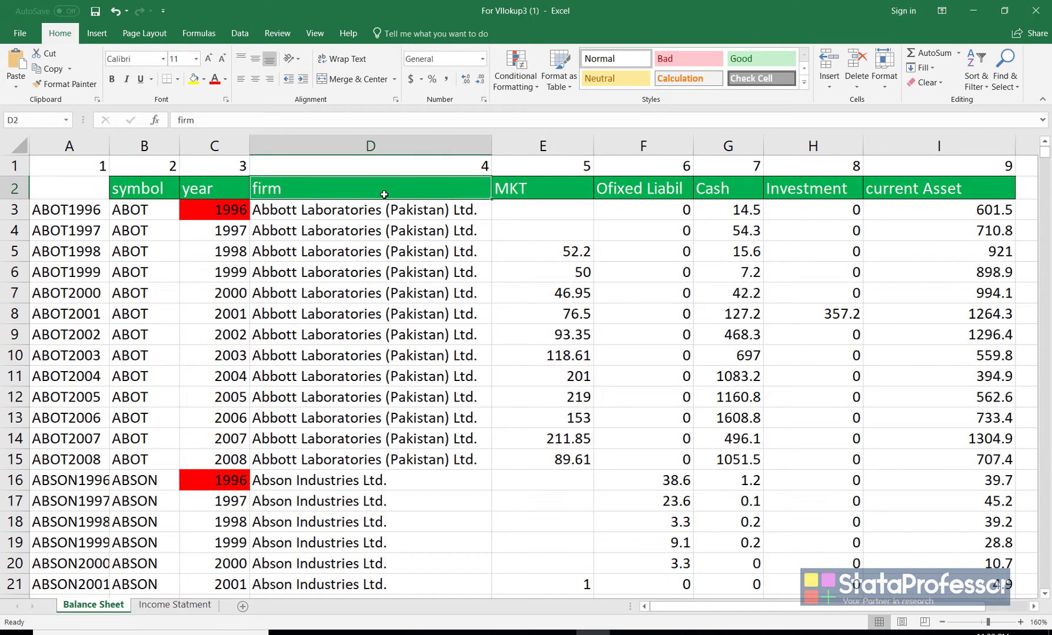
pyautogui.moveTo(128, 187); pyautogui.dragTo(191, 186)
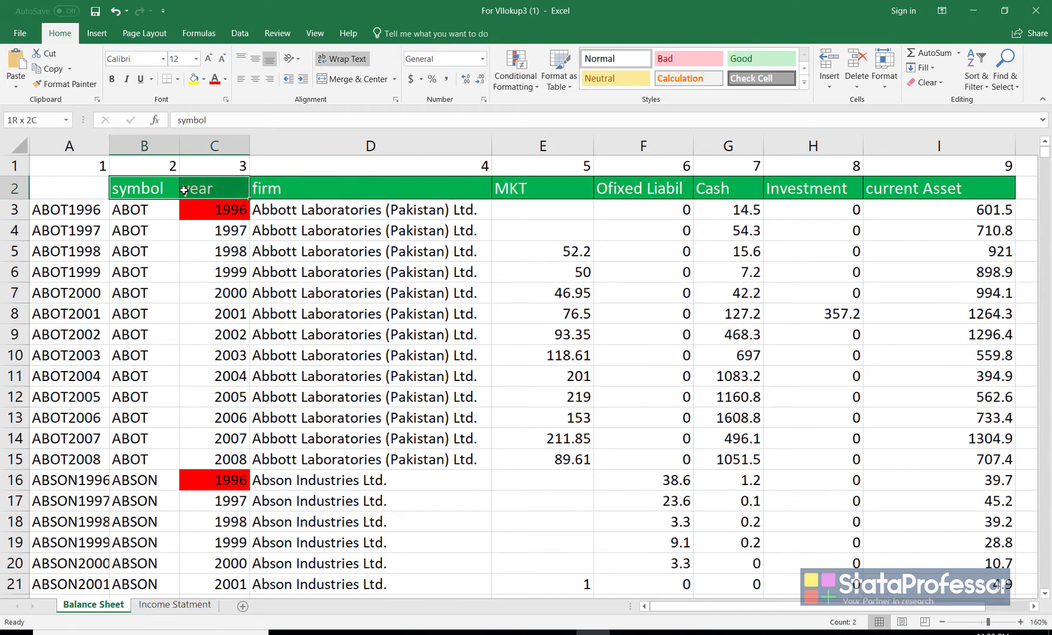
pyautogui.click(175, 604)
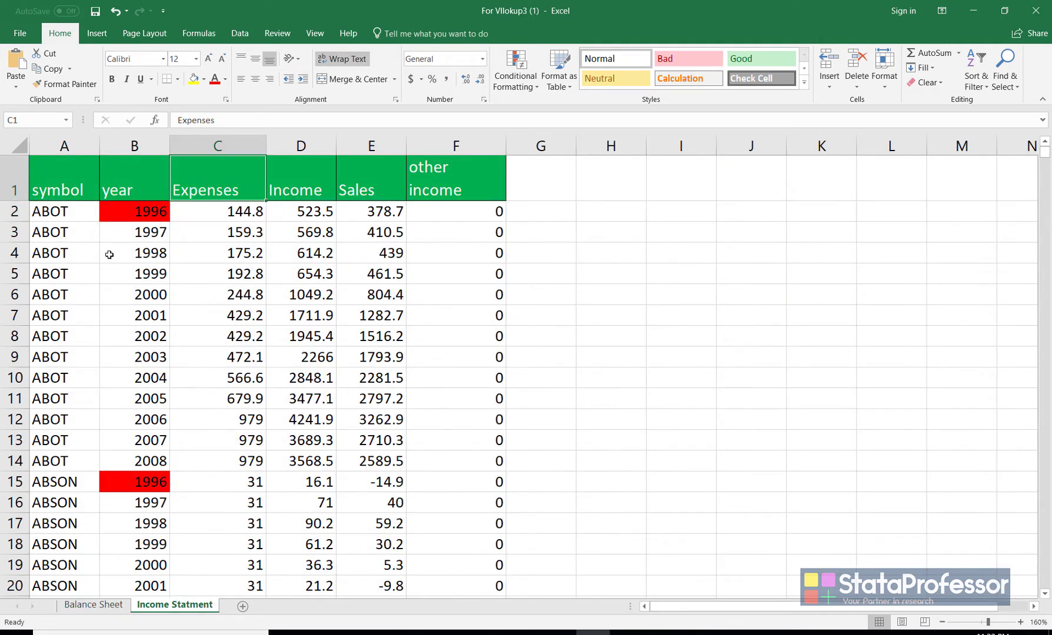
pyautogui.click(65, 189)
pyautogui.click(109, 188)
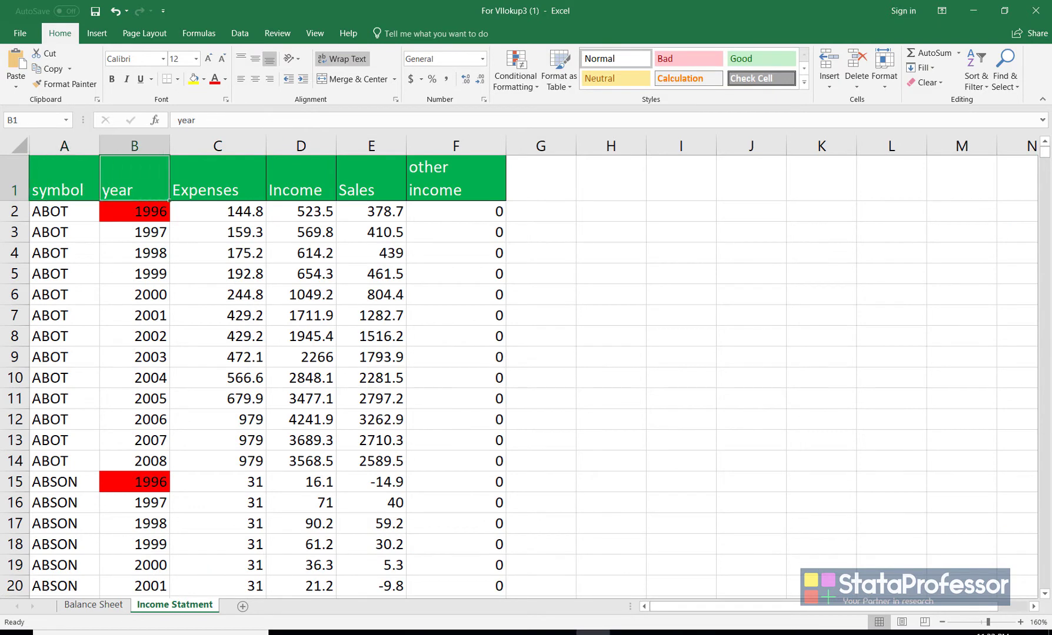
pyautogui.click(88, 605)
# - Copy the Balance Sheet headers firm through current Asset and paste them into Income Statment G1
pyautogui.click(277, 288)
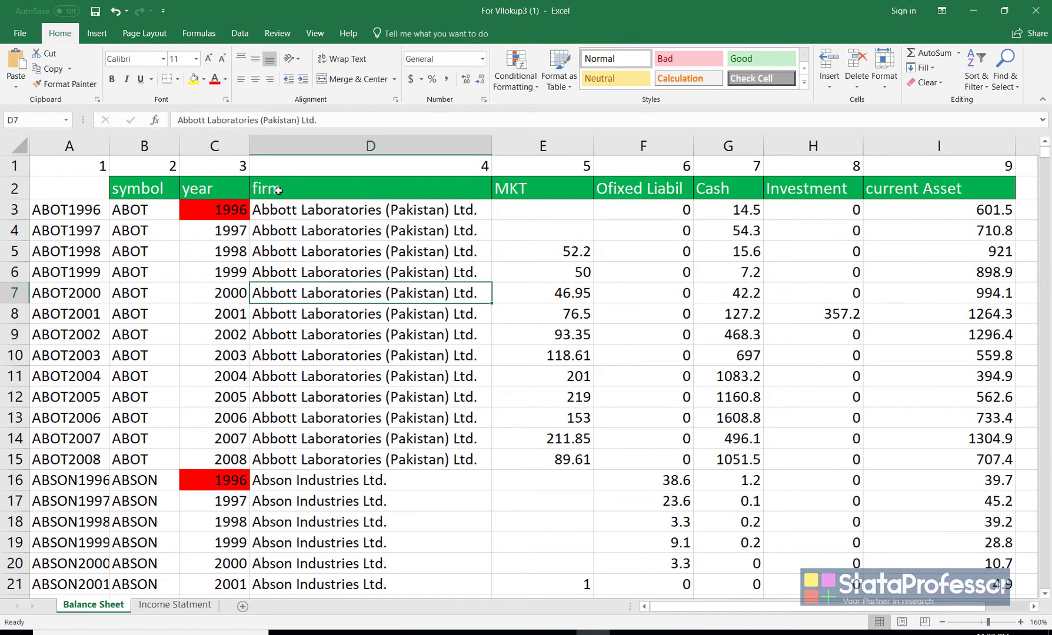
pyautogui.click(379, 190)
pyautogui.moveTo(380, 190); pyautogui.dragTo(922, 193)
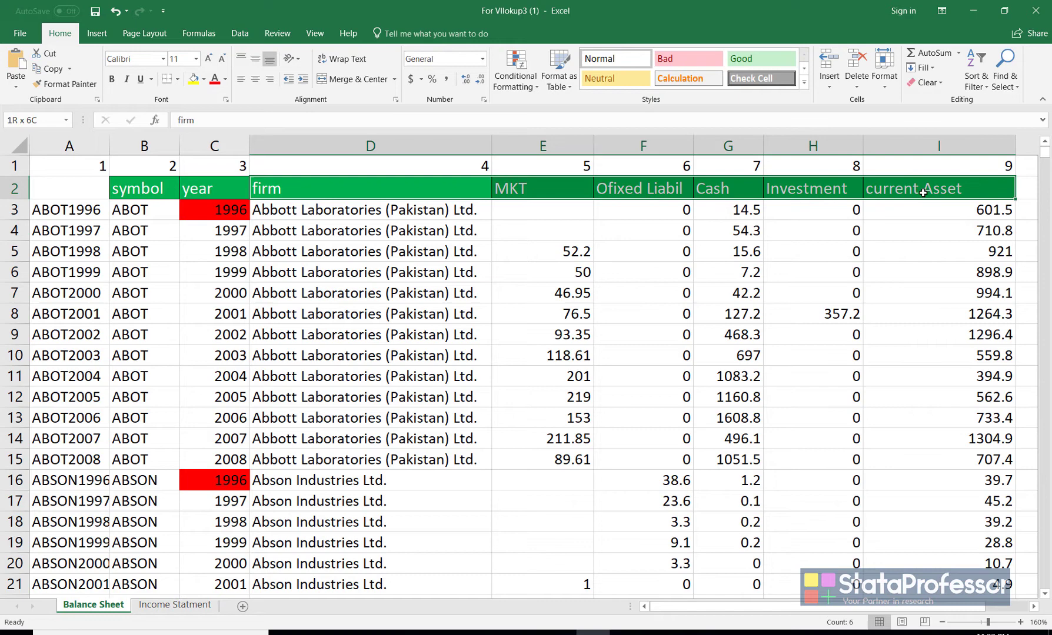
pyautogui.rightClick(355, 189)
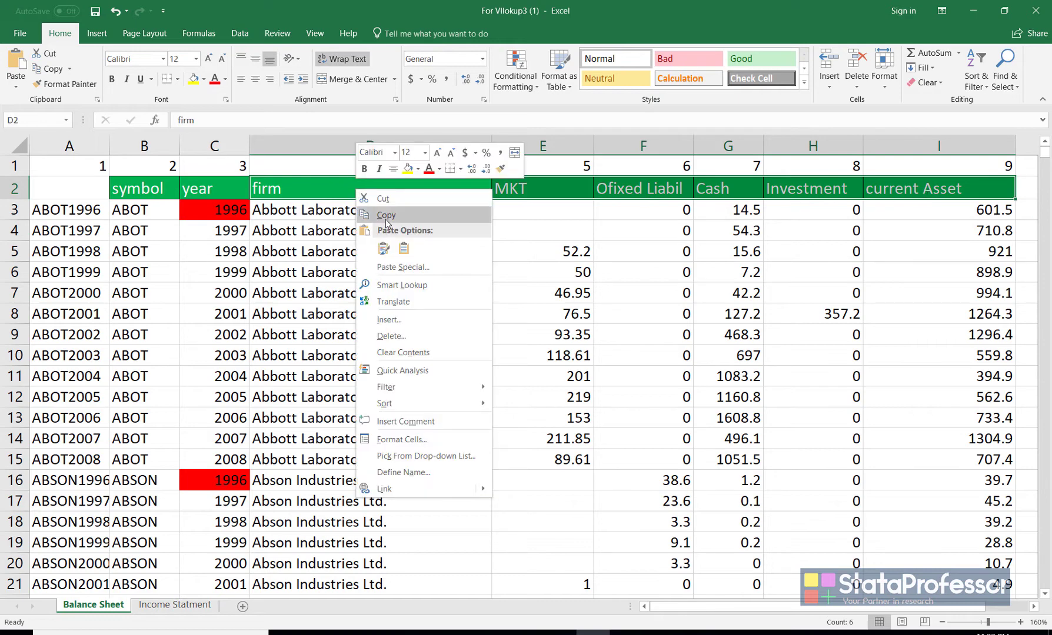
pyautogui.click(380, 214)
pyautogui.click(174, 604)
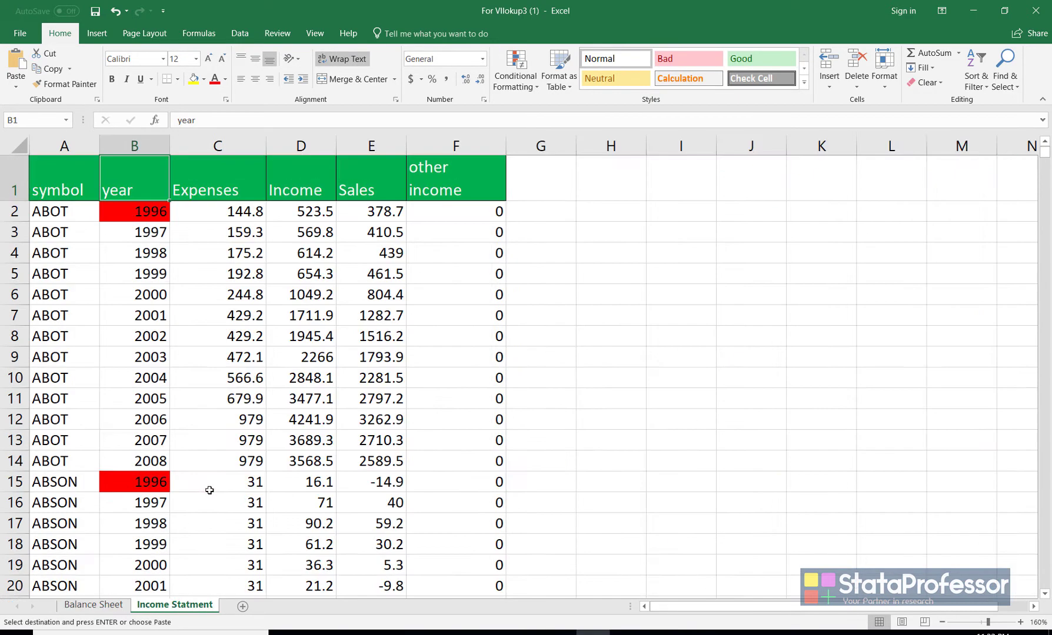
pyautogui.click(535, 179)
pyautogui.rightClick(536, 179)
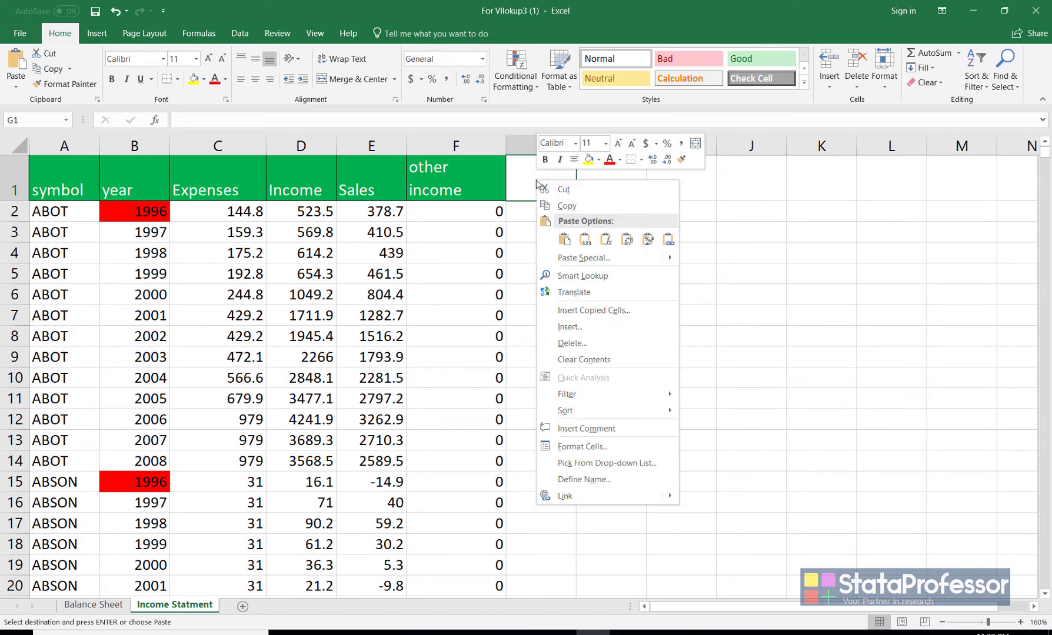
pyautogui.click(578, 239)
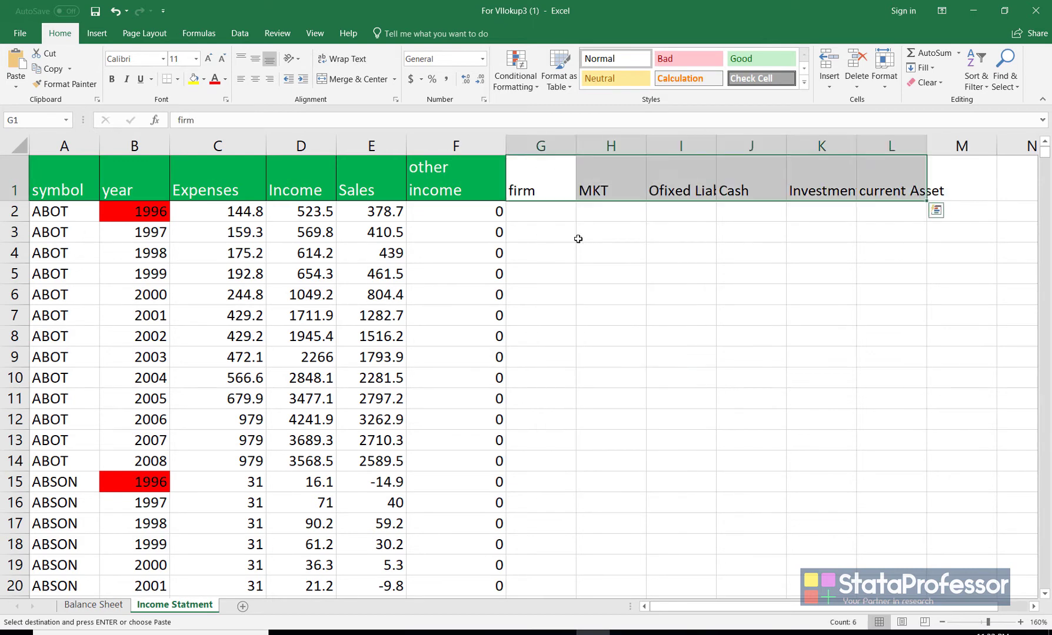
pyautogui.click(934, 210)
pyautogui.click(617, 271)
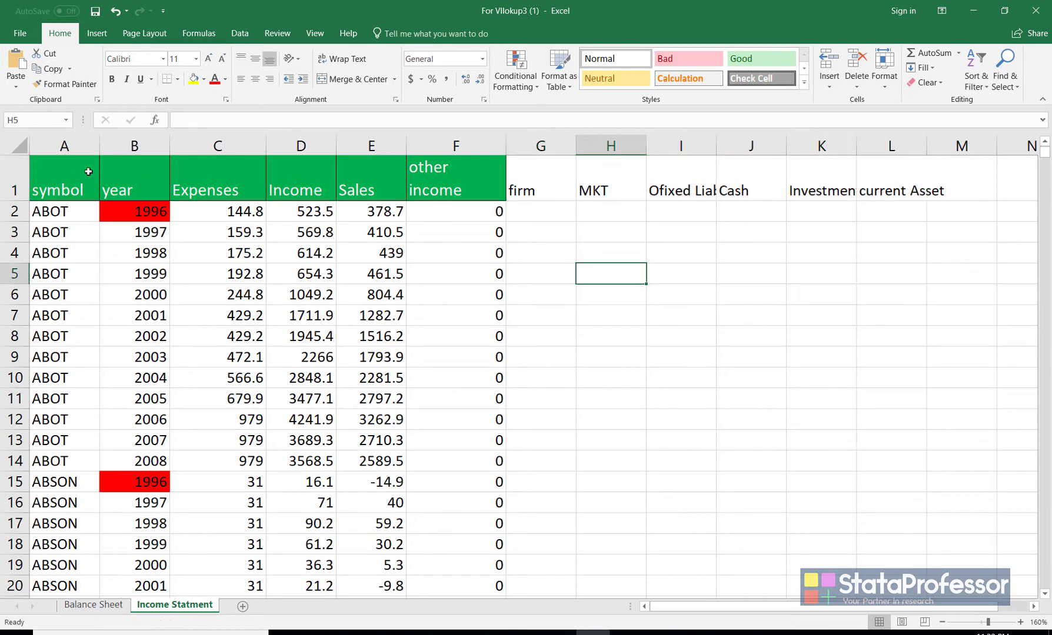
# - Insert an empty row above the Income Statment headers
pyautogui.click(2, 181)
pyautogui.rightClick(12, 181)
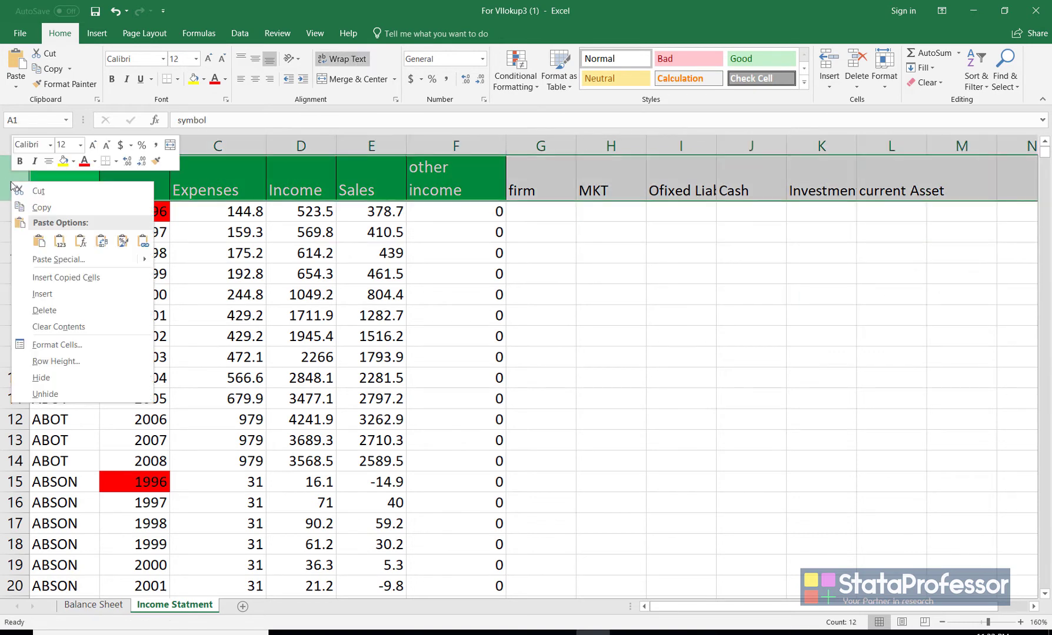
pyautogui.click(57, 295)
pyautogui.click(577, 340)
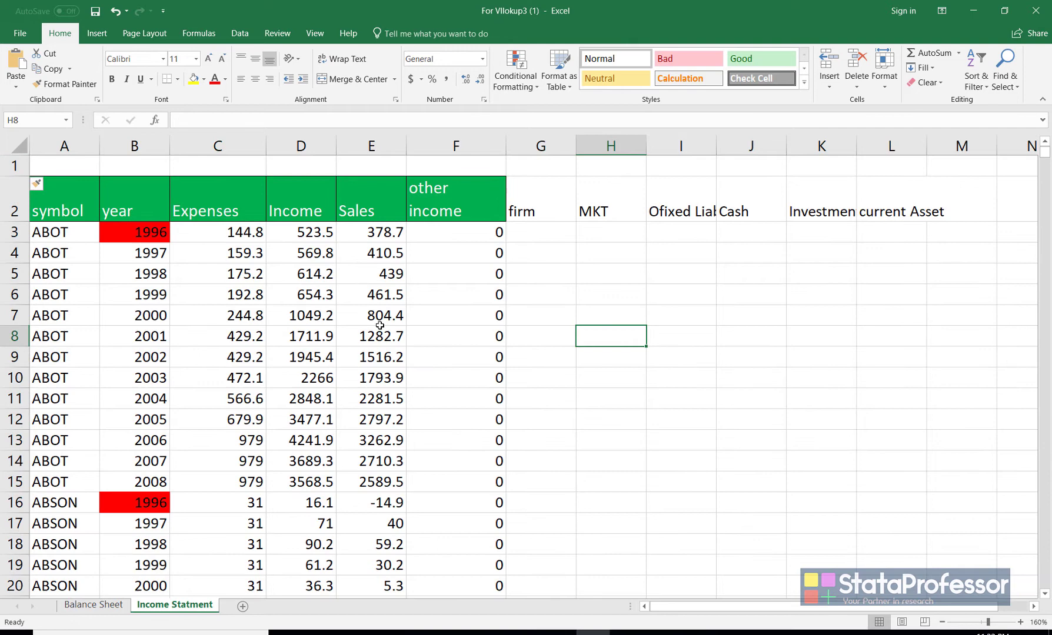
# - Copy Balance Sheet column numbers 4 to 9 into Income Statment G1:L1 above the pasted headers
pyautogui.click(94, 605)
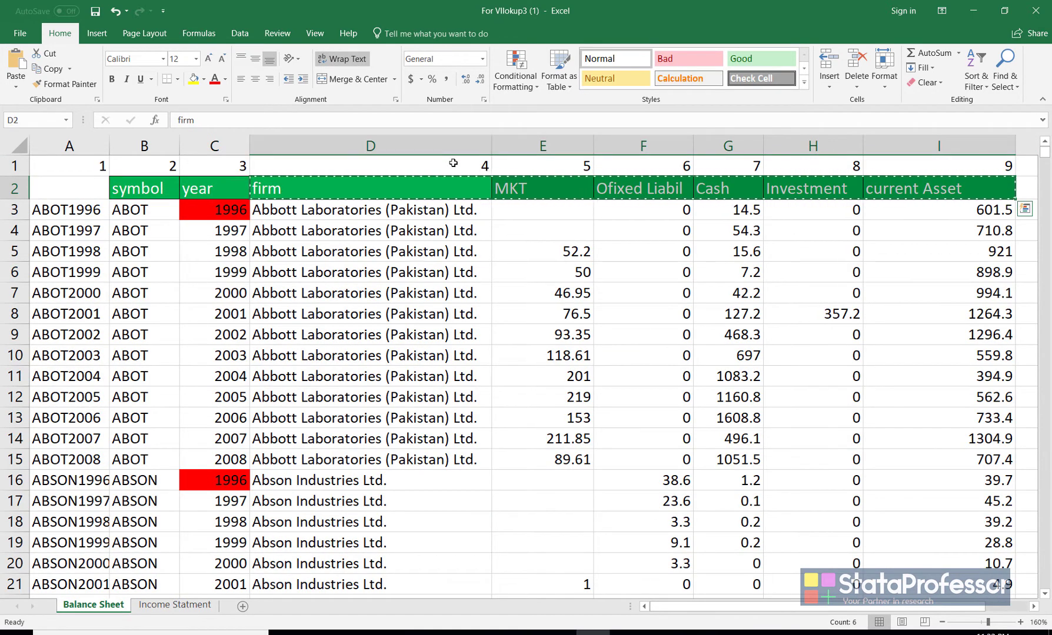
pyautogui.moveTo(465, 166); pyautogui.dragTo(1000, 168)
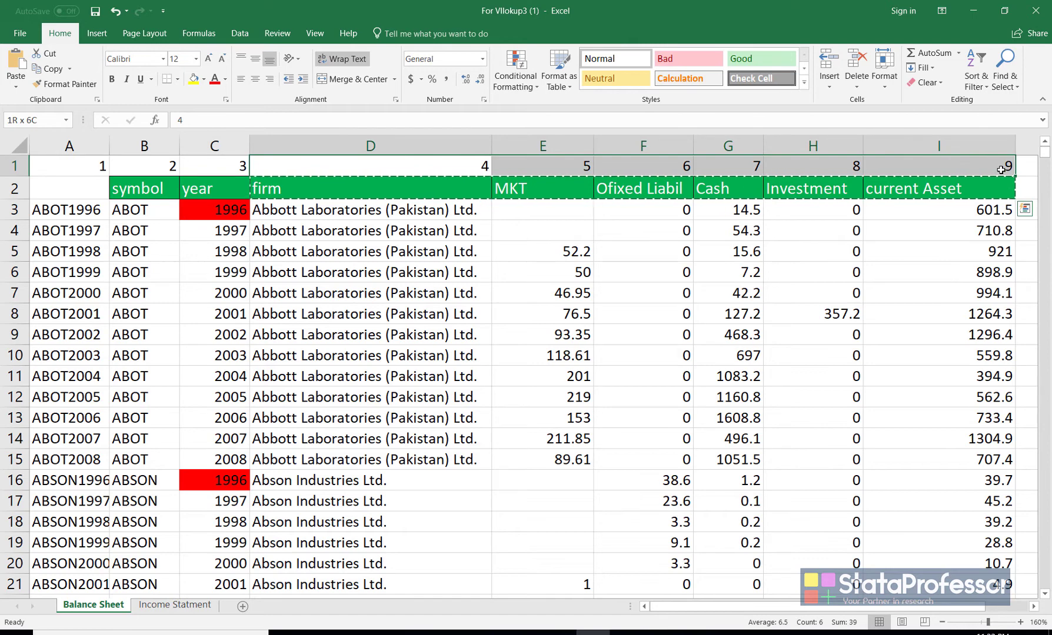
pyautogui.rightClick(954, 172)
pyautogui.click(841, 192)
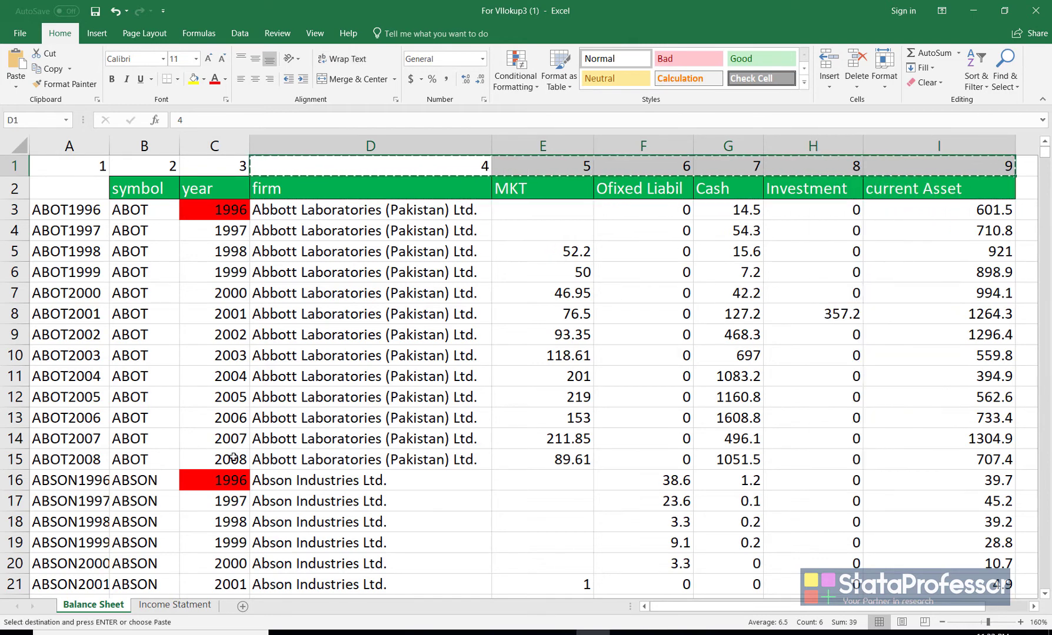
pyautogui.click(175, 605)
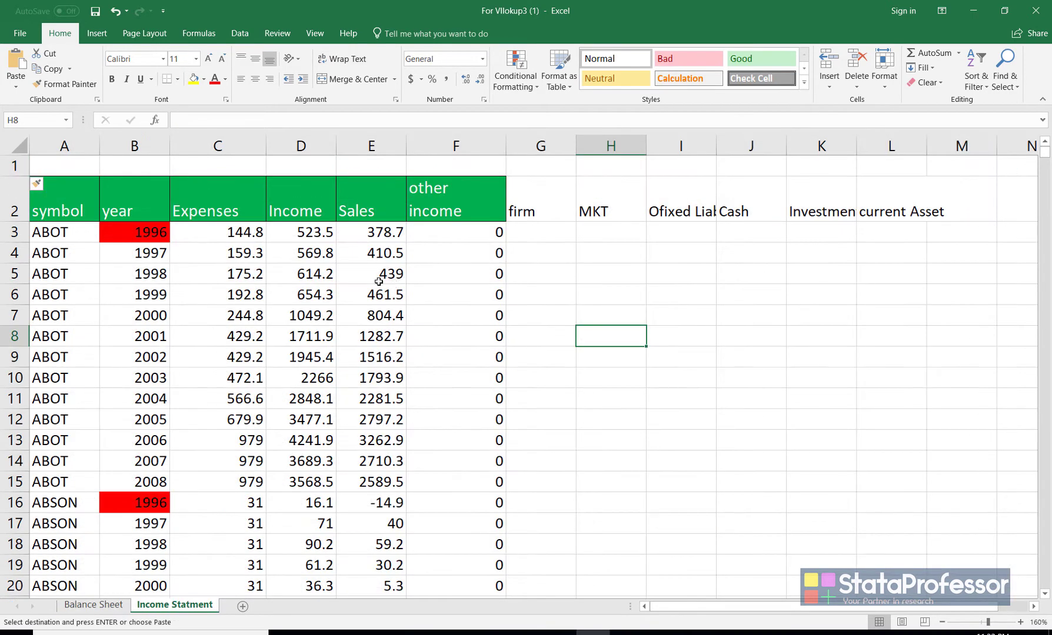
pyautogui.click(540, 163)
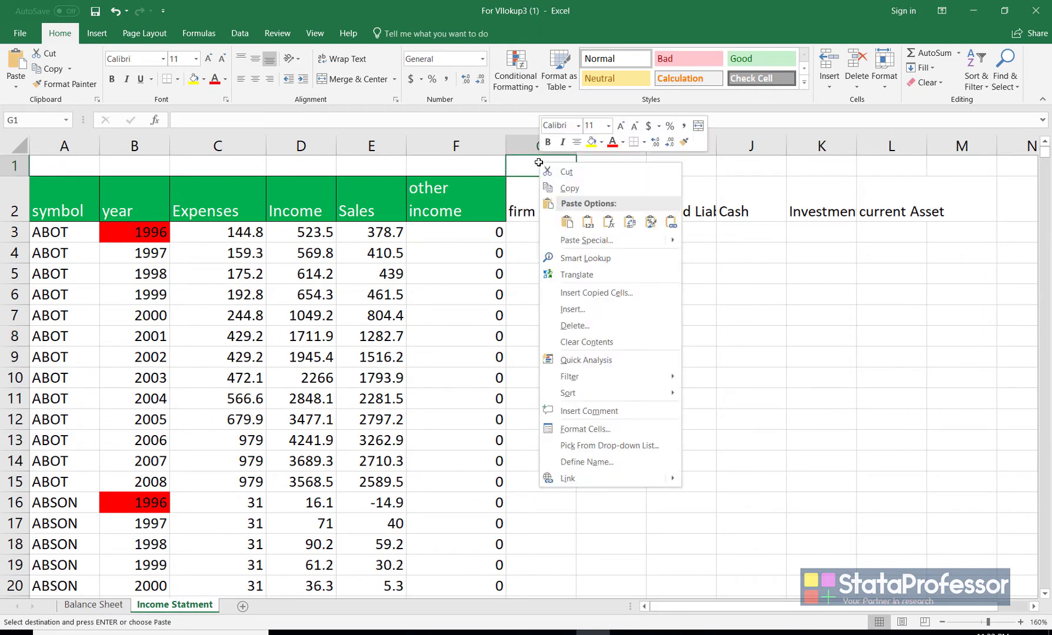
pyautogui.rightClick(540, 163)
pyautogui.click(577, 220)
pyautogui.click(583, 282)
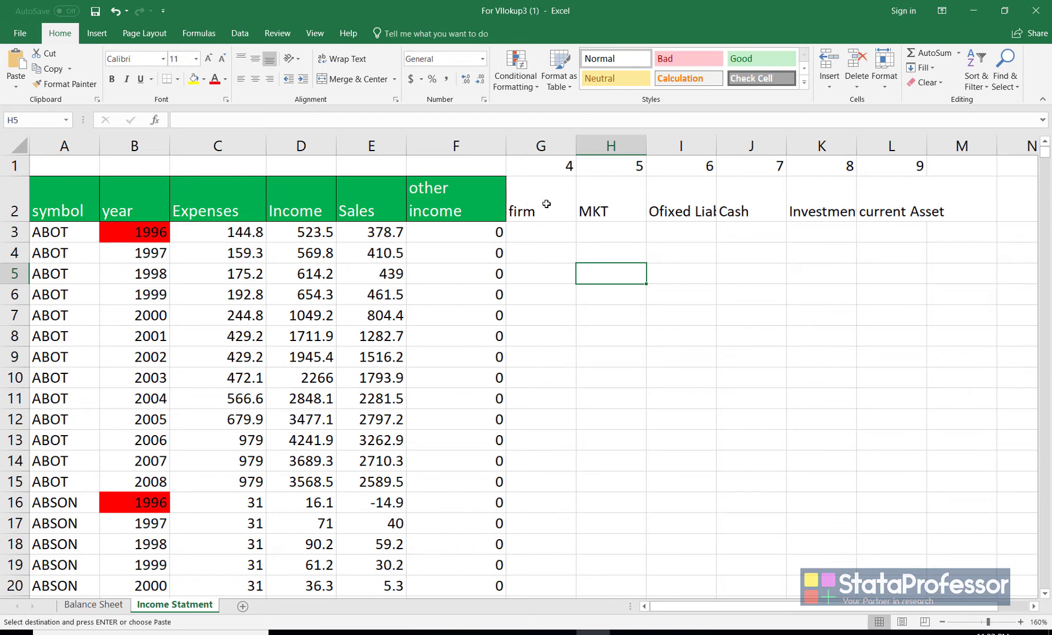
# - Fill the headers firm through current Asset in G2:L2 dark orange
pyautogui.moveTo(546, 204); pyautogui.dragTo(882, 212)
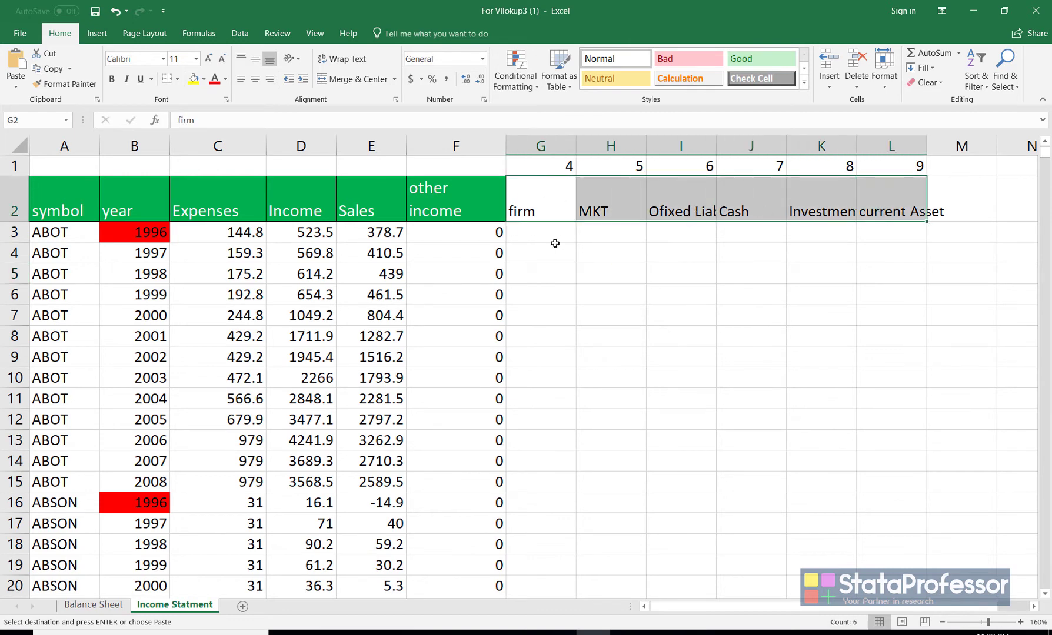
pyautogui.click(203, 81)
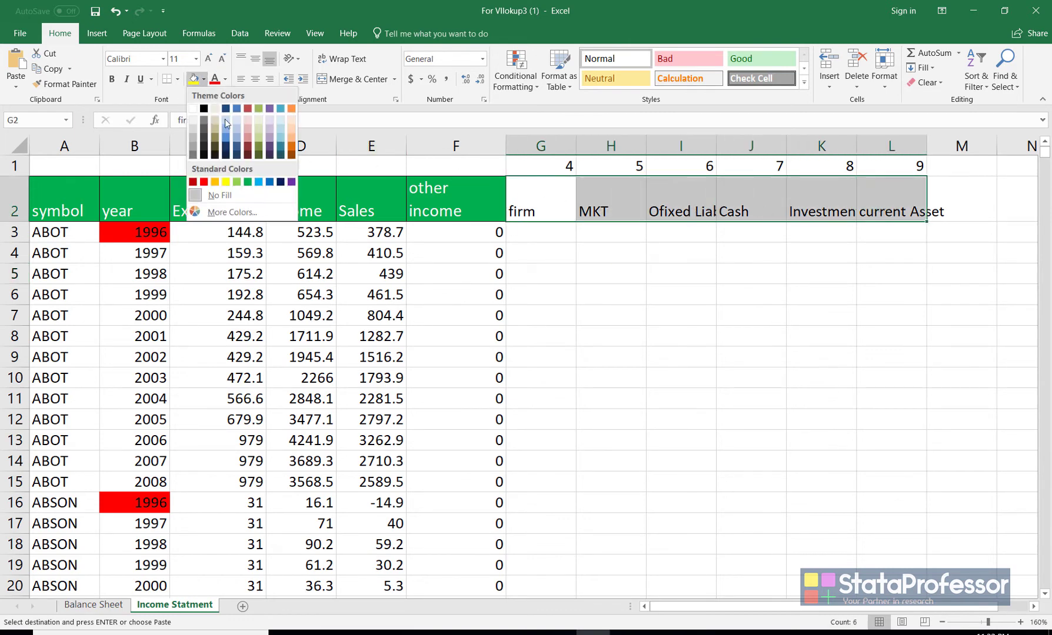
pyautogui.click(292, 149)
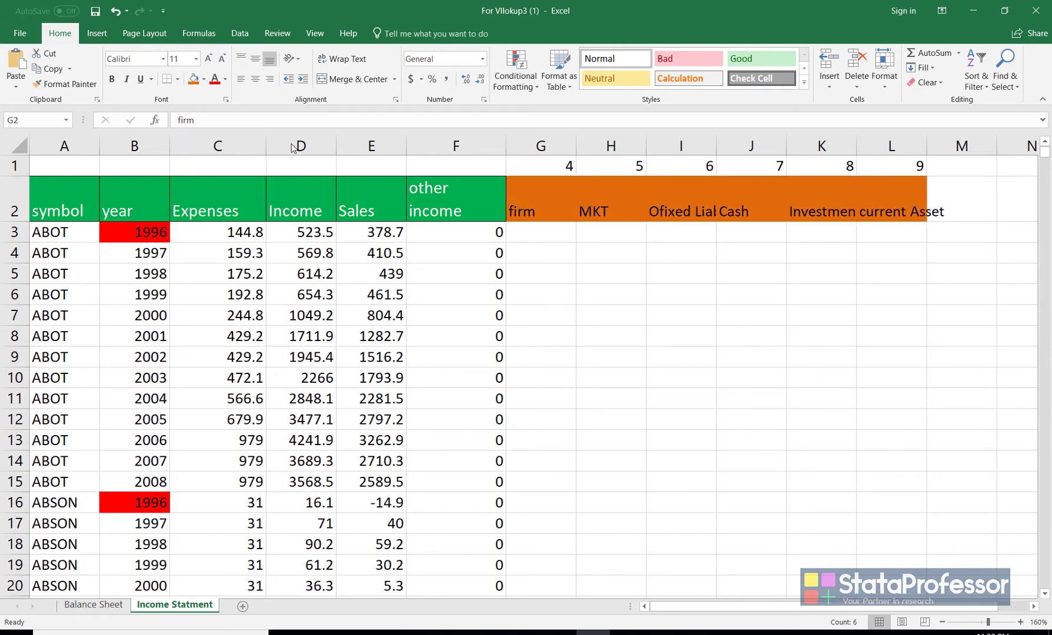
pyautogui.click(647, 338)
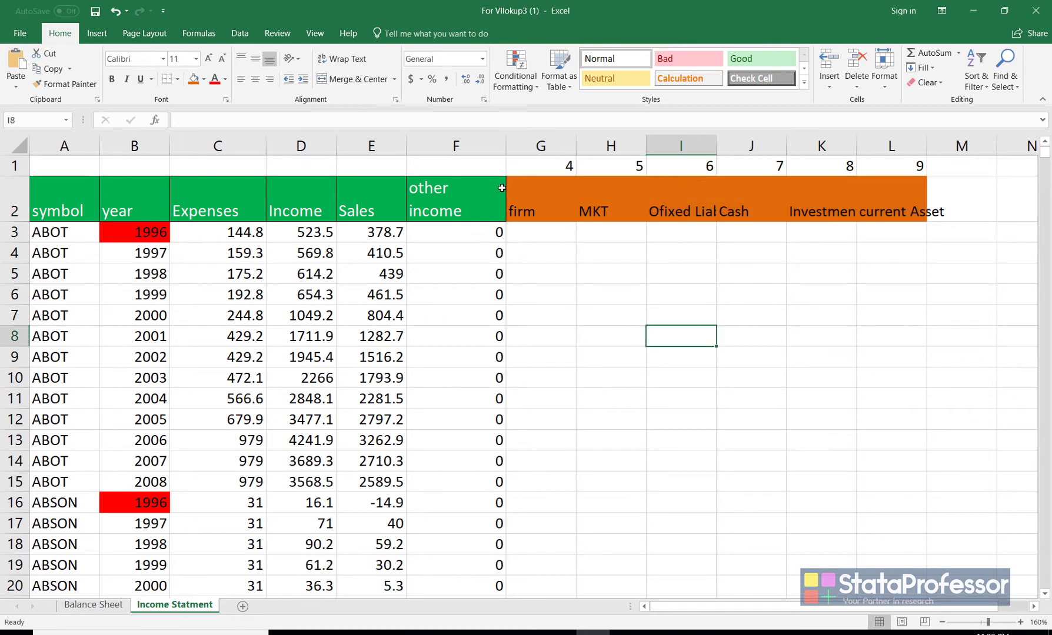
# - Enter =VLOOKUP(A3&B3,bs,G1,0) in G3, returning Abbott Laboratories (Pakistan) Ltd. for ABOT 1996
pyautogui.click(536, 235)
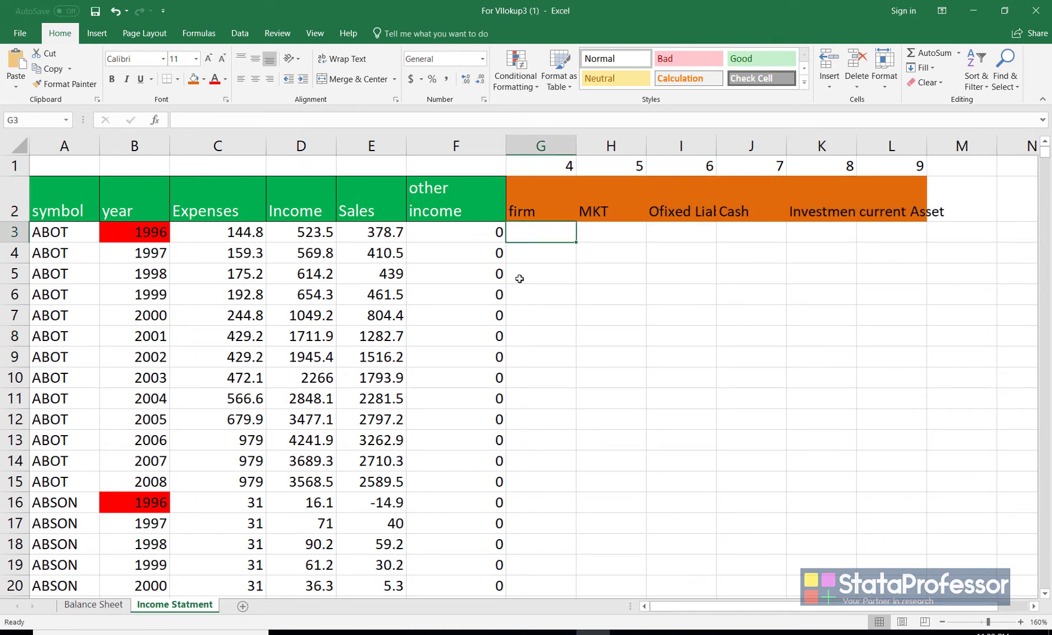
pyautogui.write('=')
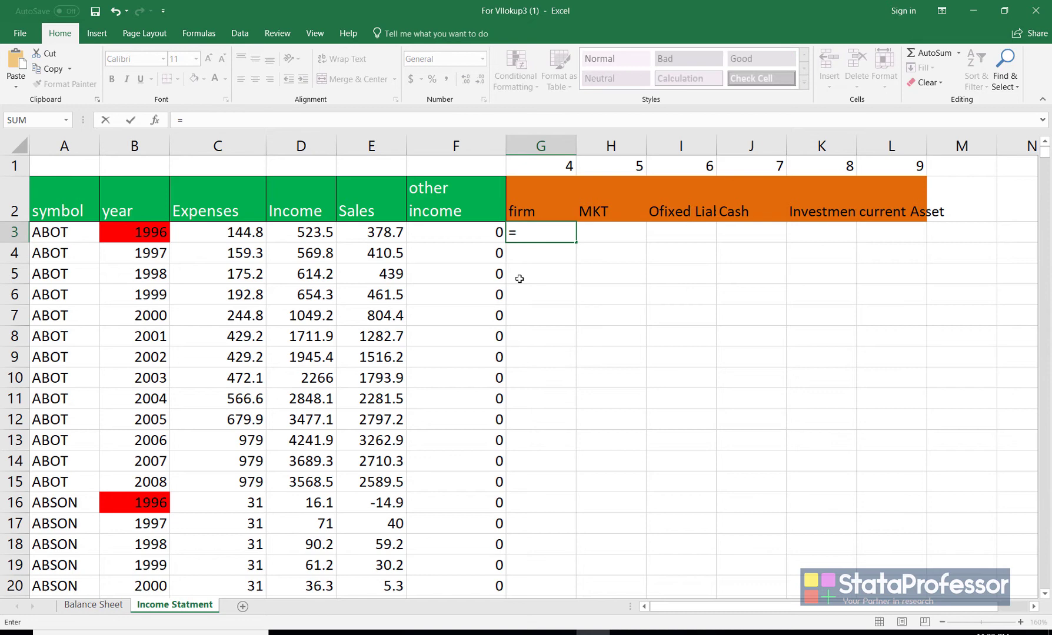
pyautogui.write('v')
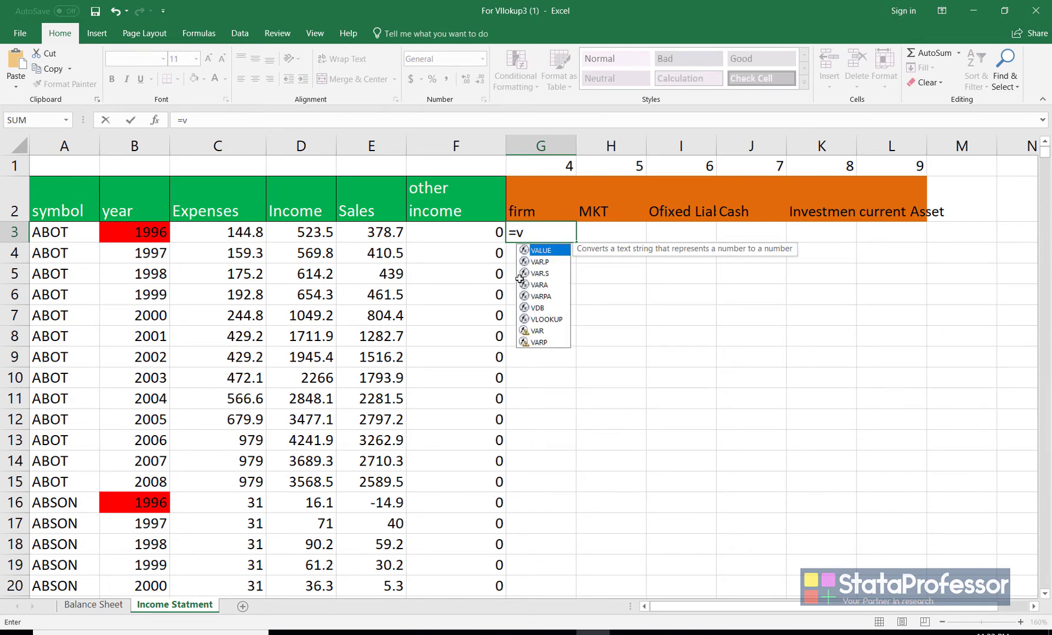
pyautogui.write('l')
pyautogui.press('Tab')
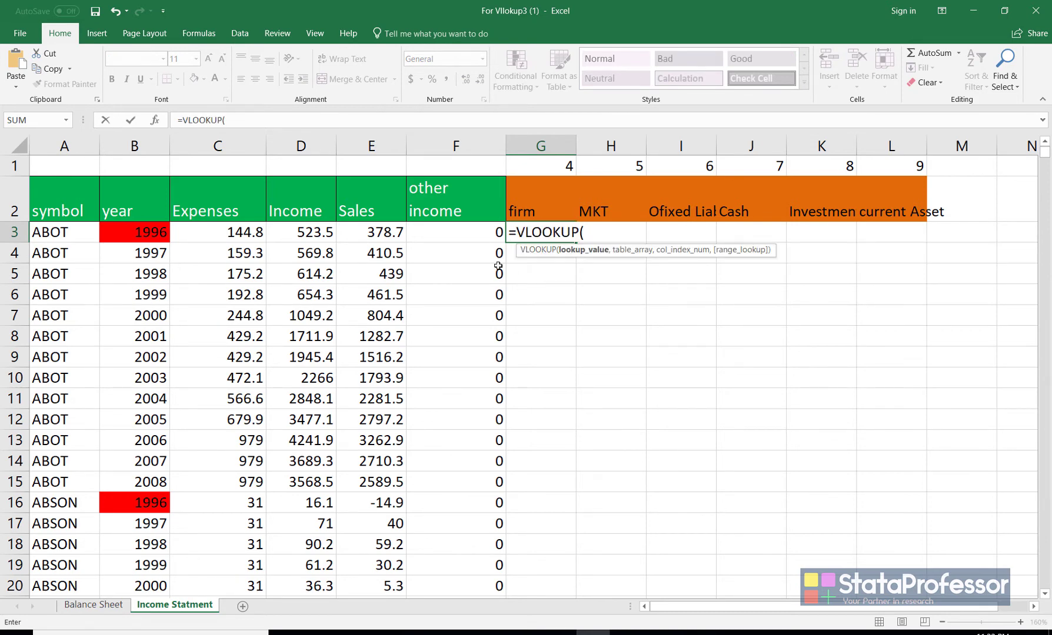
pyautogui.click(56, 231)
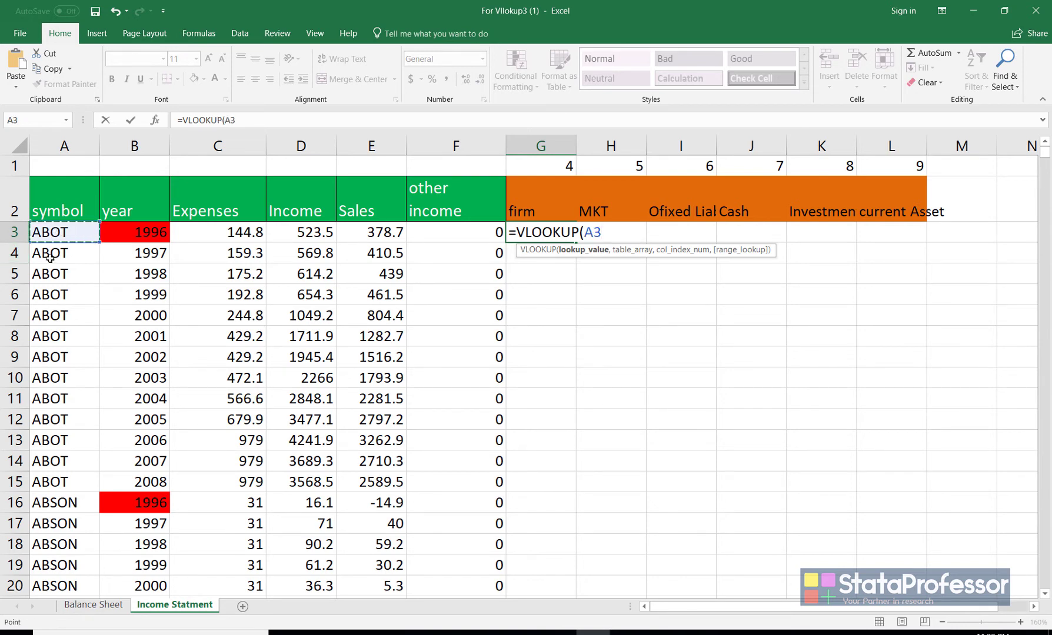
pyautogui.write('&')
pyautogui.click(122, 232)
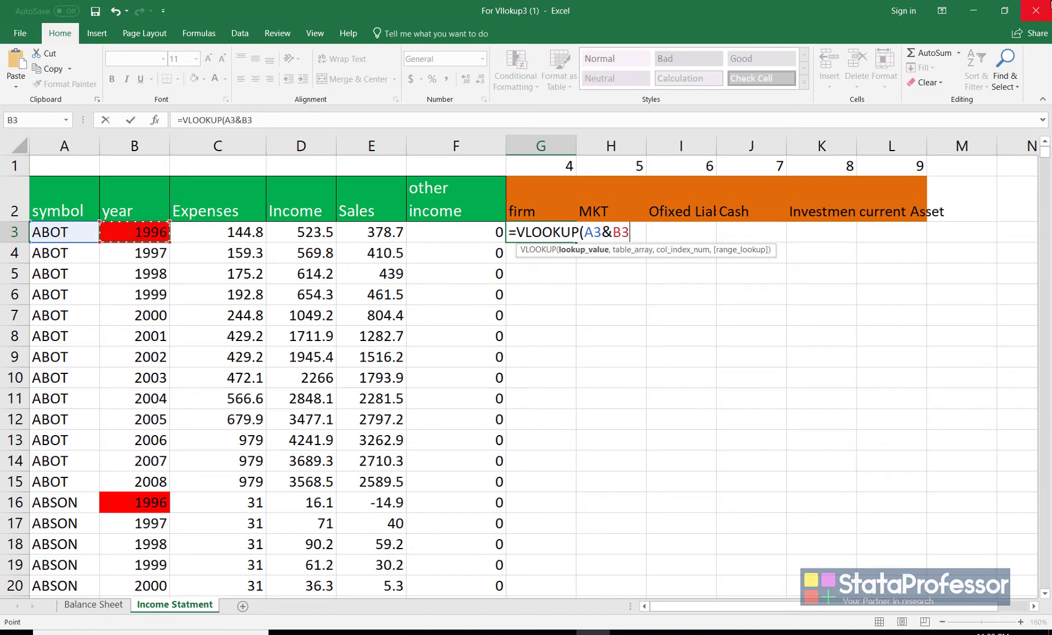
pyautogui.write(',')
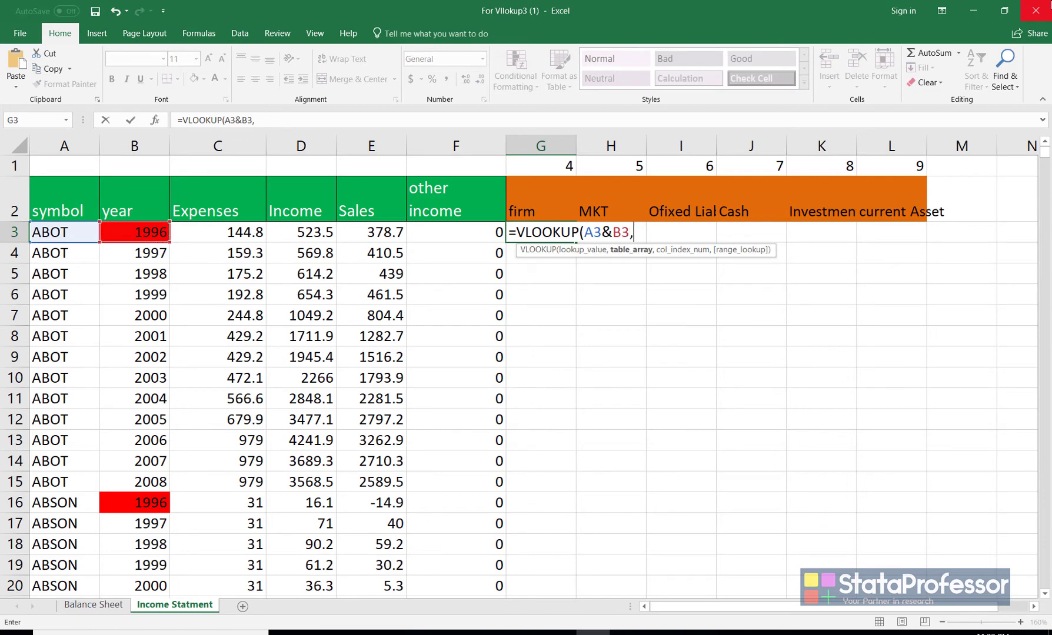
pyautogui.write('b')
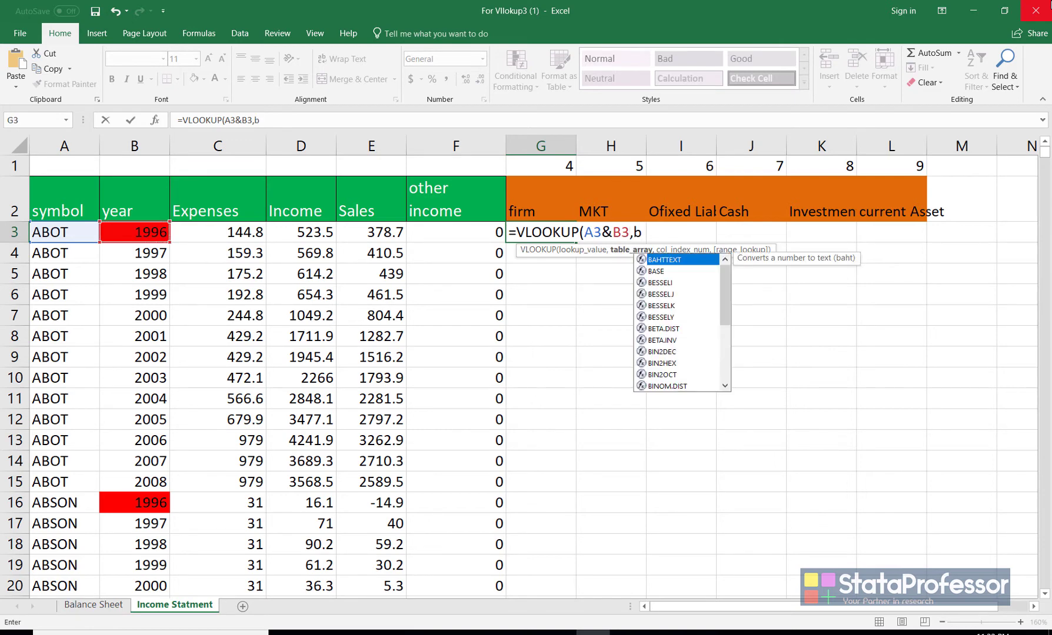
pyautogui.write('s')
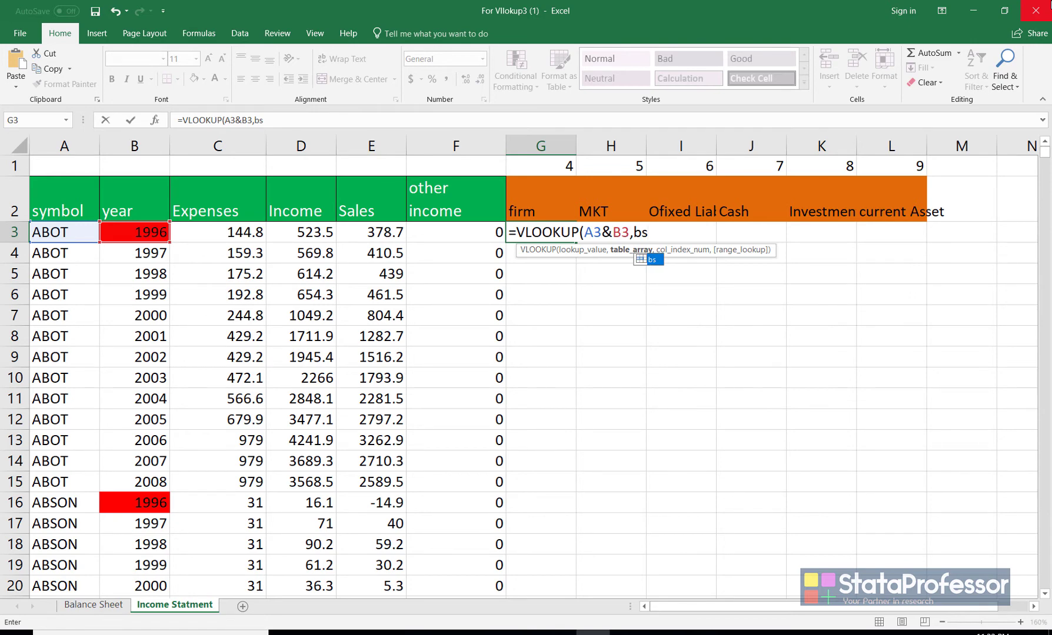
pyautogui.write(',')
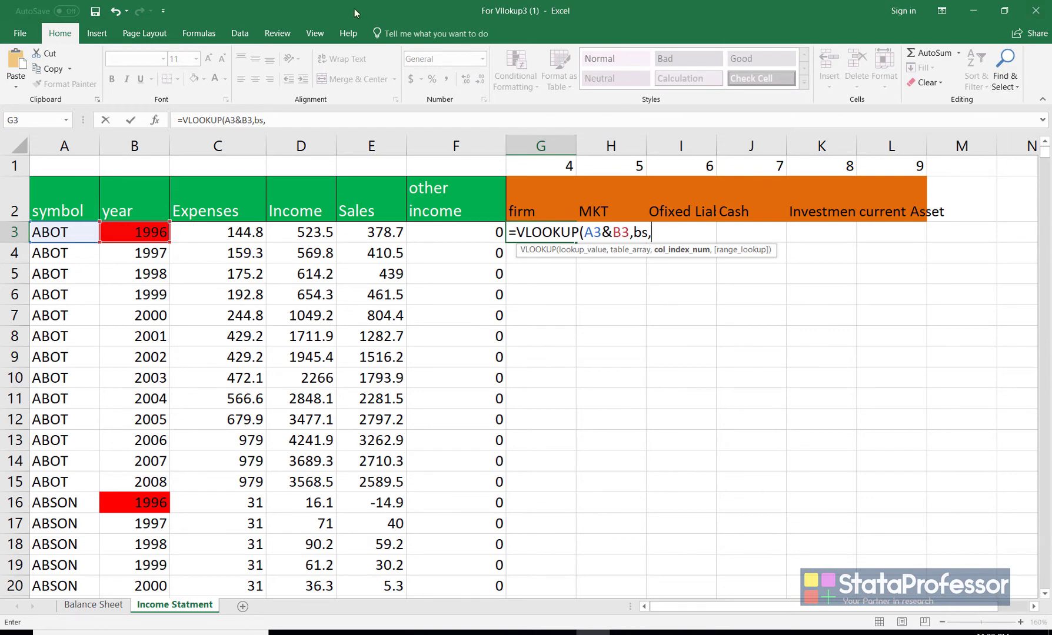
pyautogui.click(557, 163)
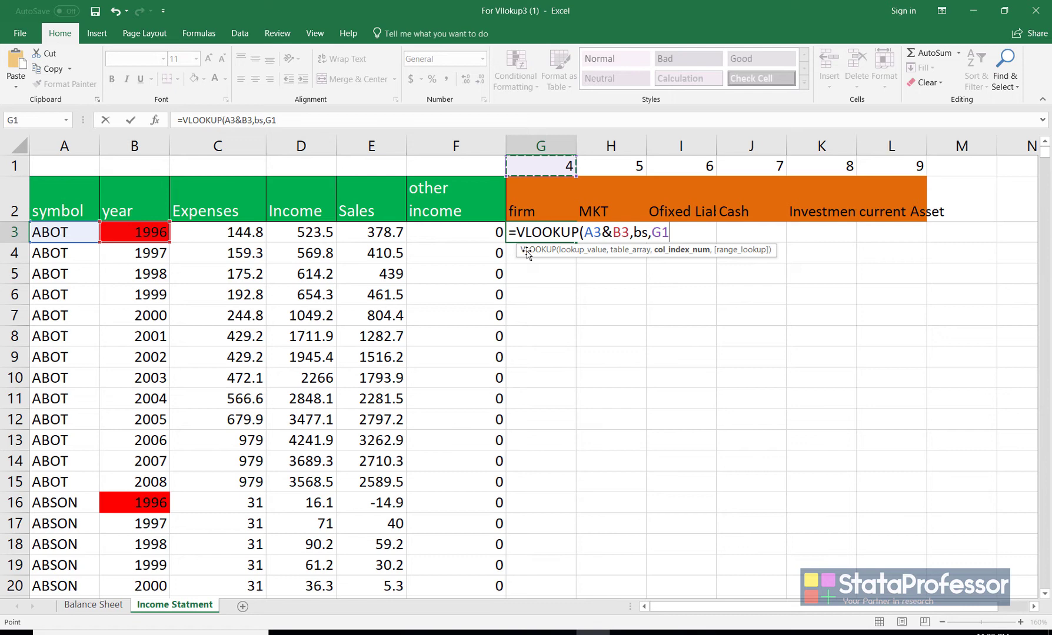
pyautogui.write(',')
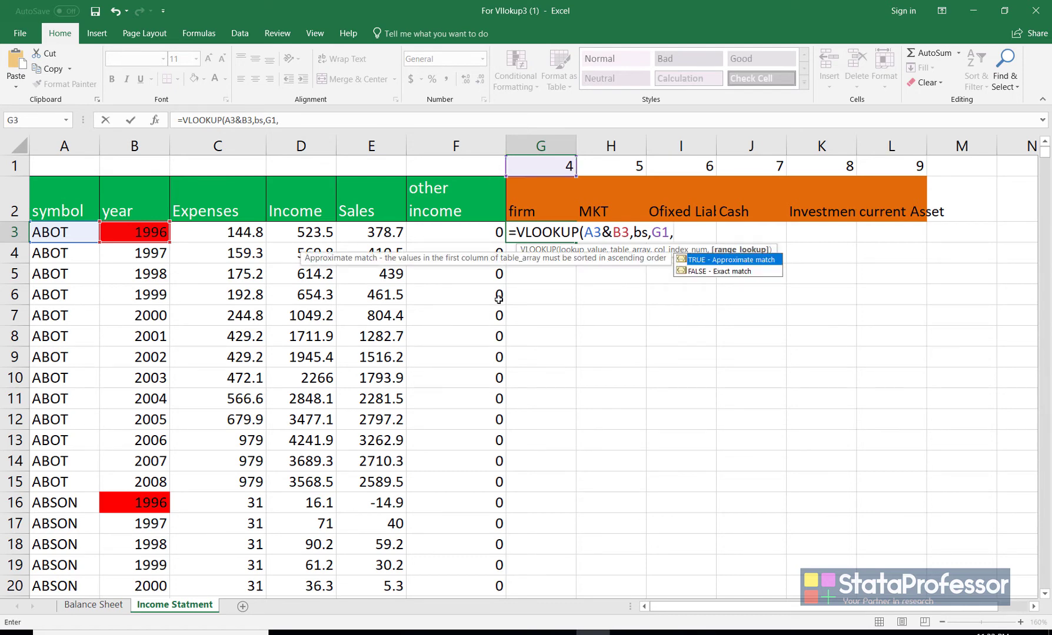
pyautogui.write('0)')
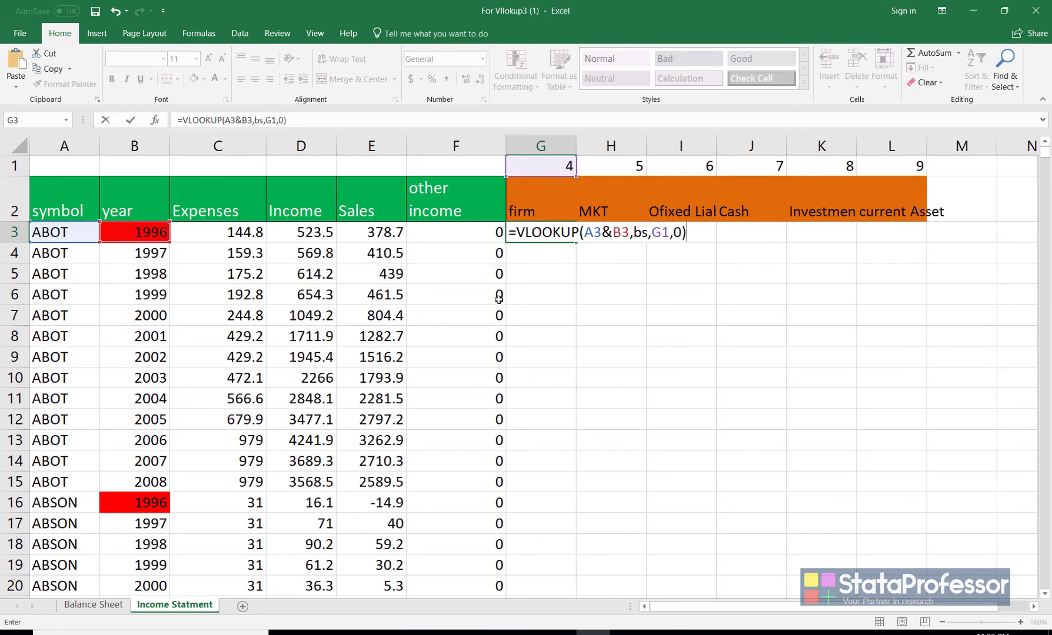
pyautogui.press('Return')
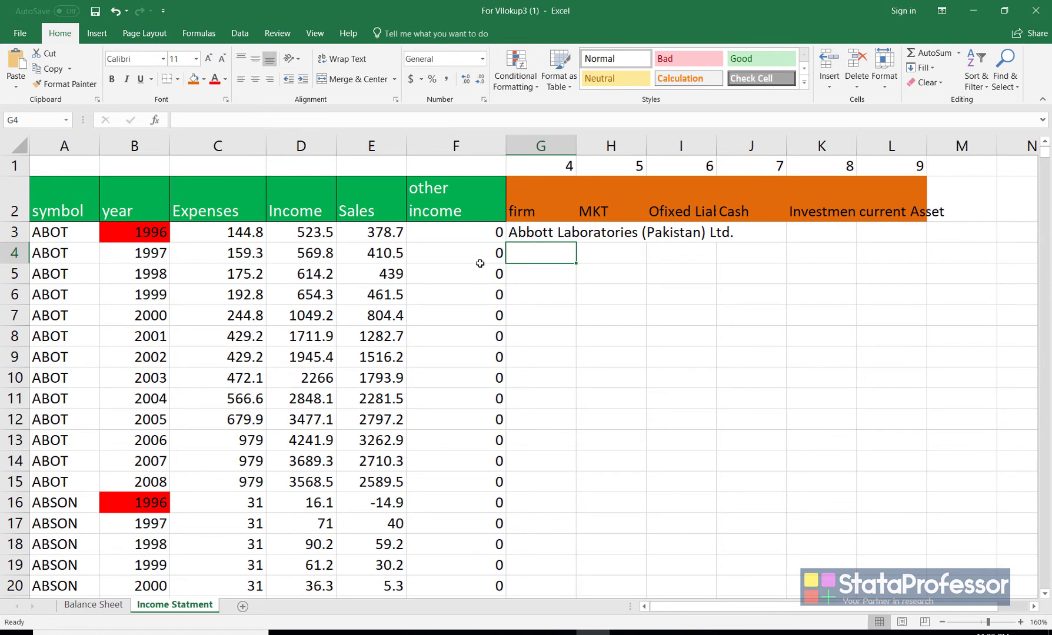
# - Compare G3's firm lookup against the firm name in the Balance Sheet source row
pyautogui.click(553, 233)
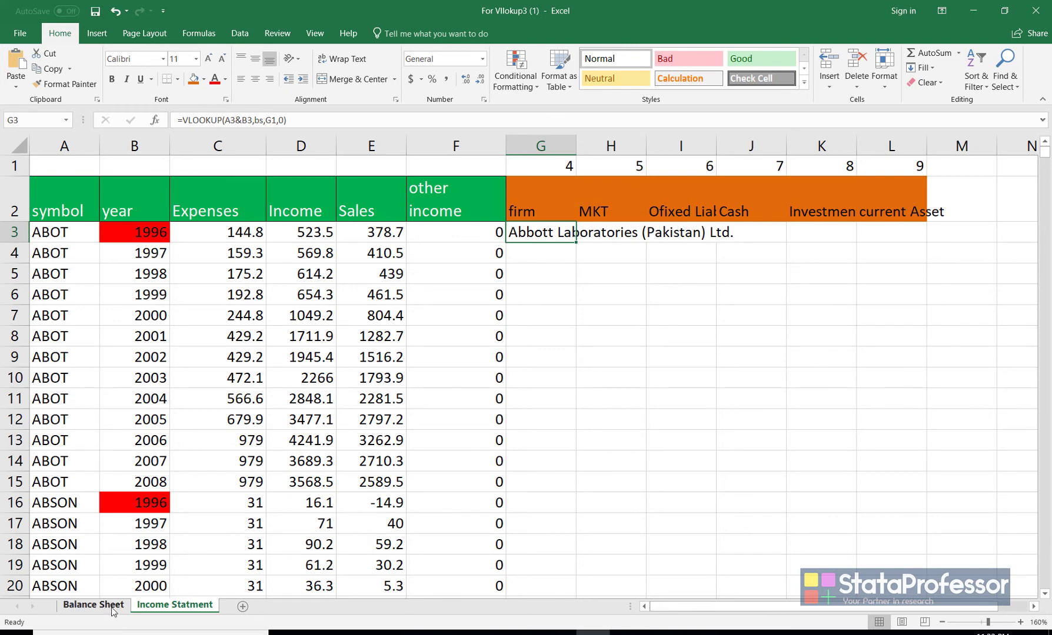
pyautogui.click(94, 605)
pyautogui.click(265, 213)
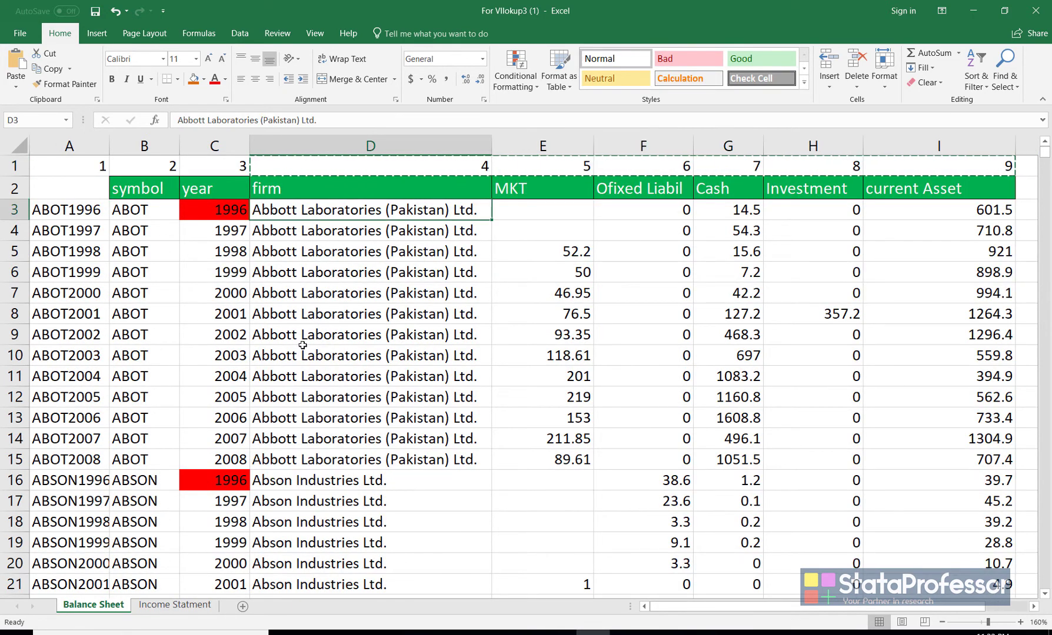
pyautogui.click(186, 606)
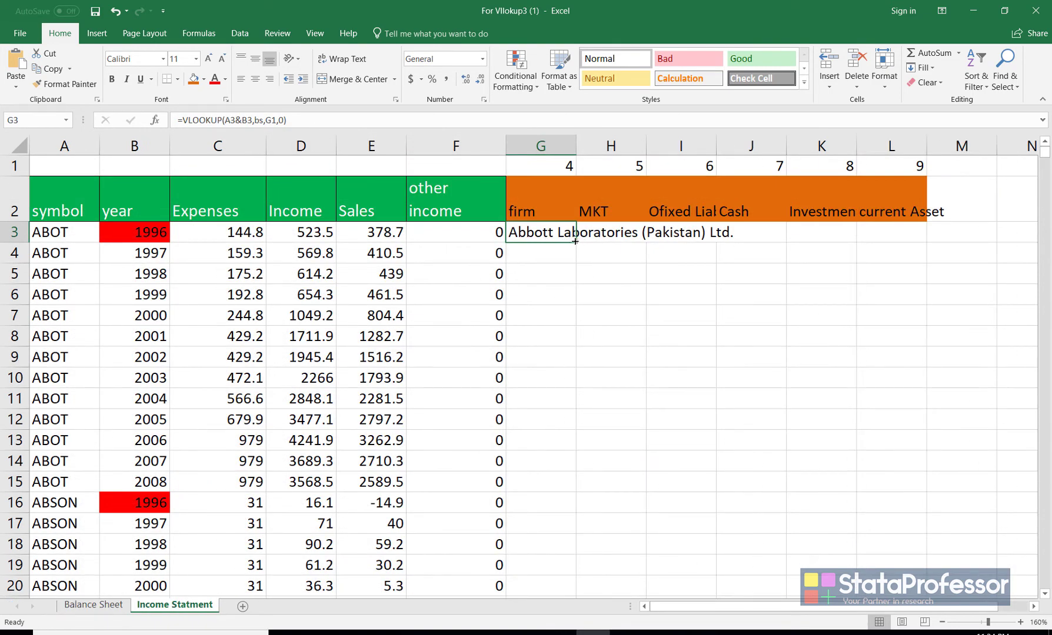
# - Copy G3's lookup into H3 and inspect its shifted =VLOOKUP(B3&C3,bs,H1,0) returning #N/A
pyautogui.moveTo(575, 241); pyautogui.dragTo(611, 249)
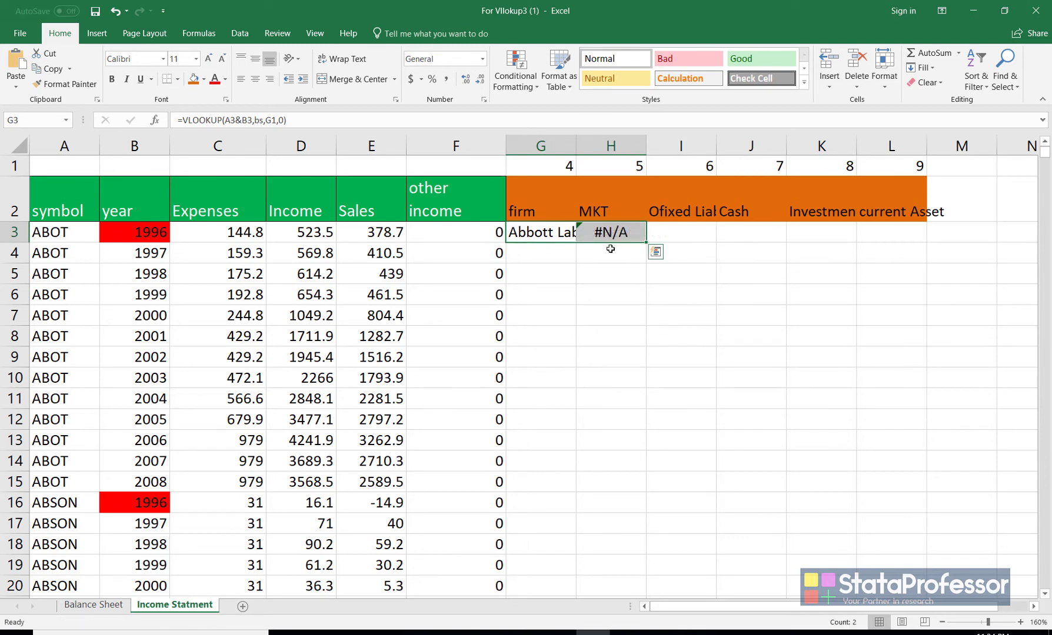
pyautogui.click(610, 249)
pyautogui.click(611, 233)
pyautogui.doubleClick(612, 232)
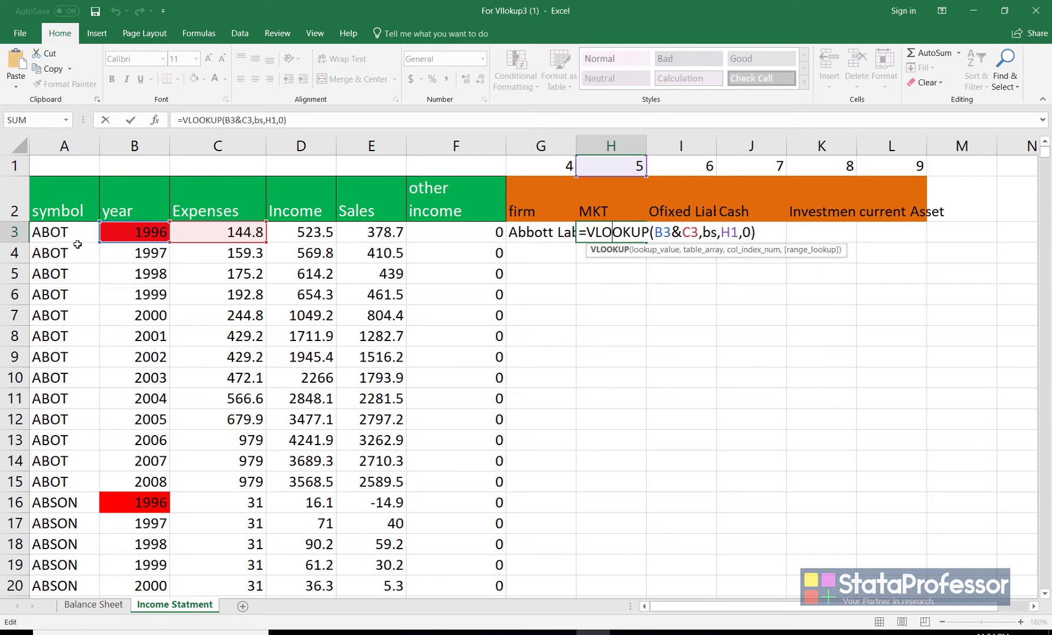
pyautogui.hotkey('ctrl', 'Return')
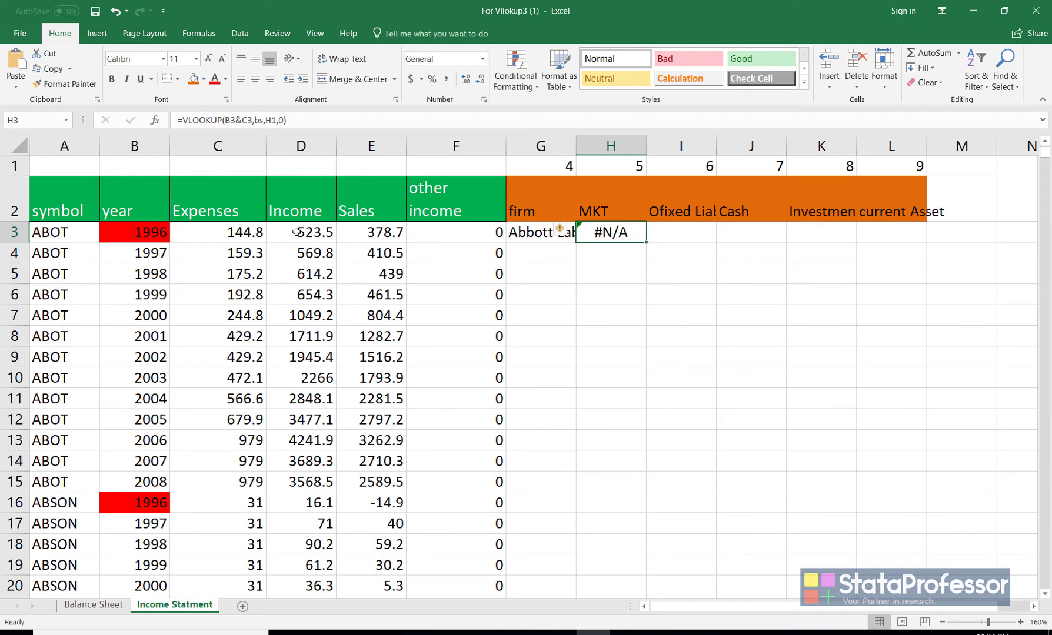
# - In G3's formula, lock the key columns so it reads $A3&$B3
pyautogui.doubleClick(531, 231)
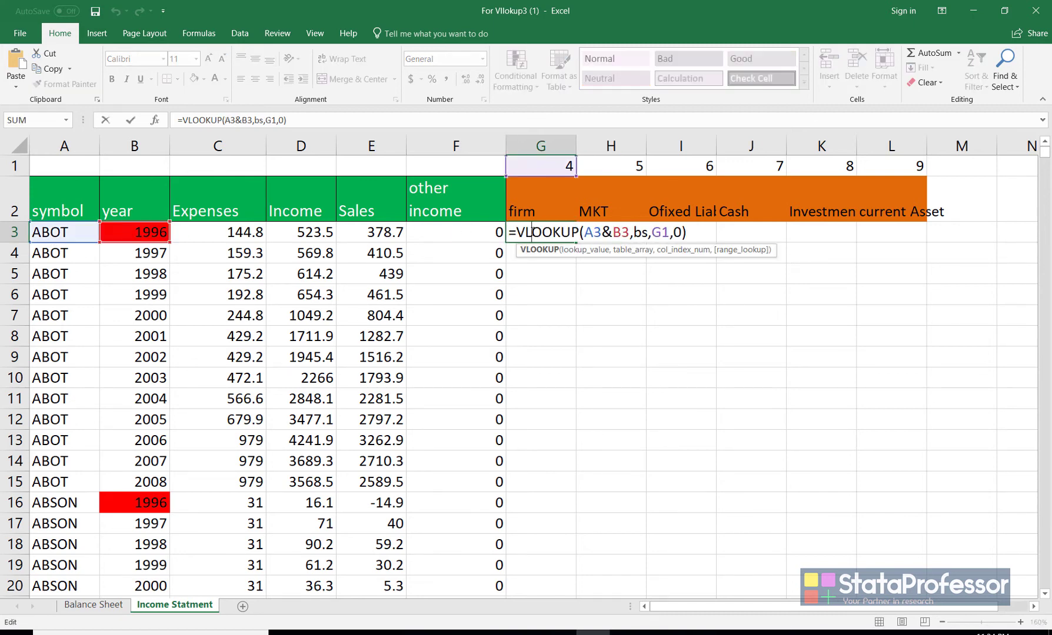
pyautogui.click(591, 233)
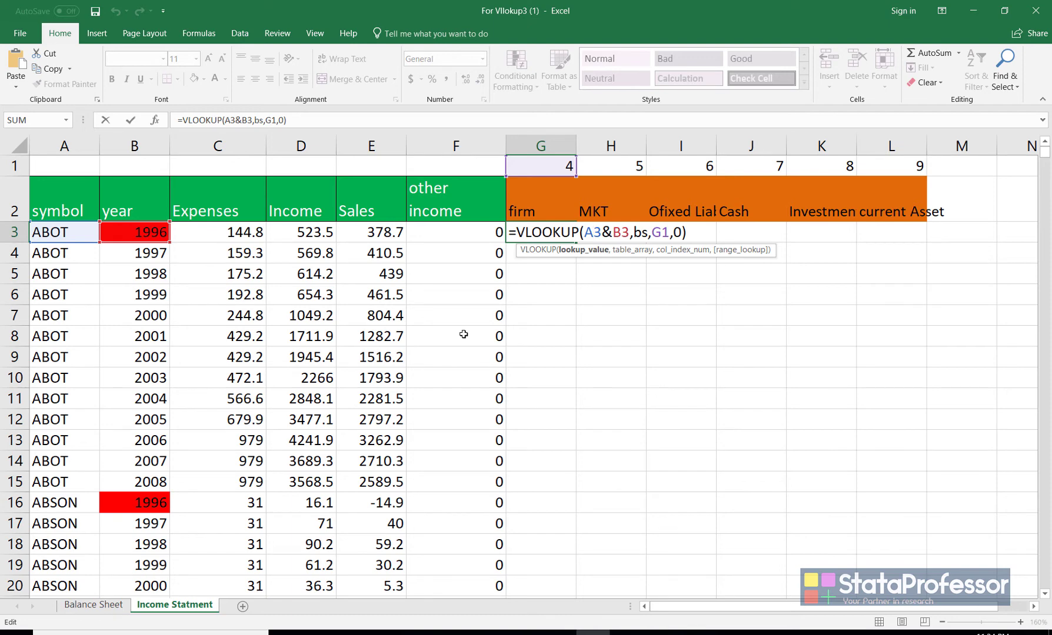
pyautogui.press('F4')
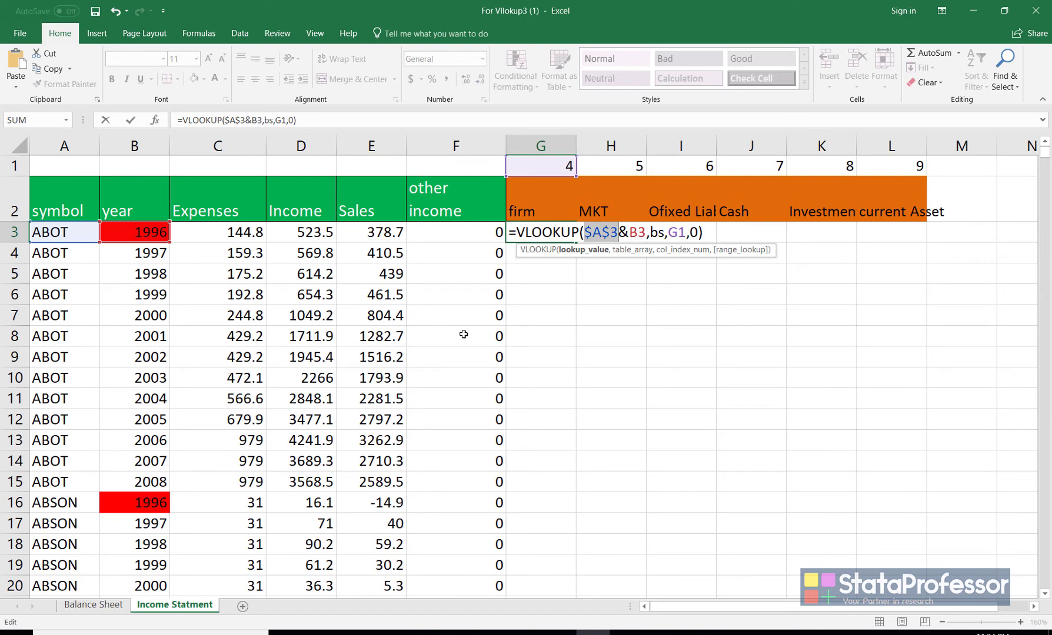
pyautogui.press('F4')
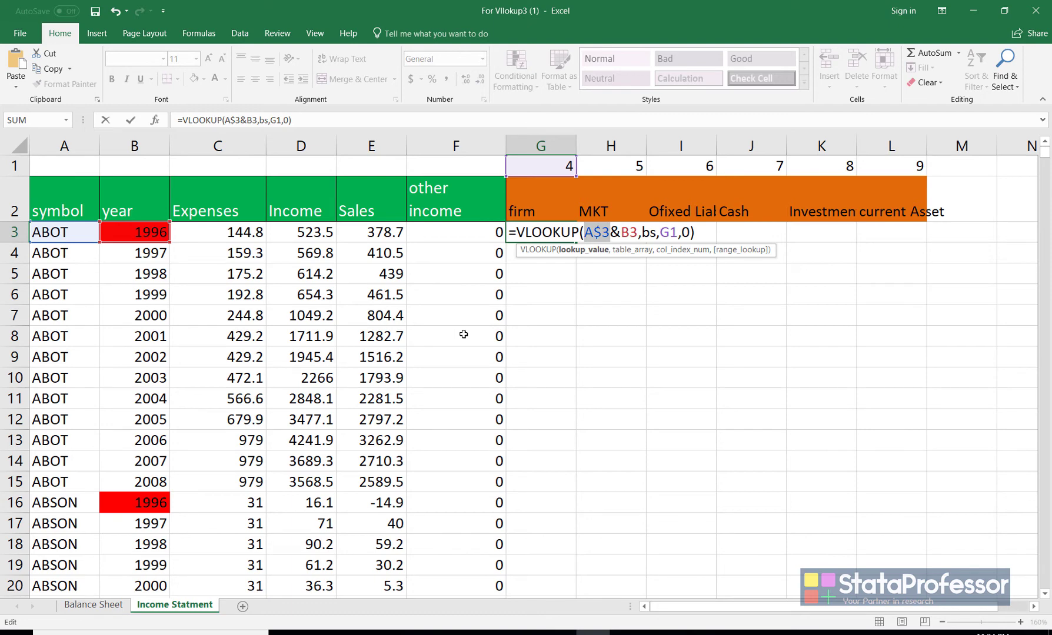
pyautogui.press('F4')
pyautogui.press('Right')
pyautogui.press('Right')
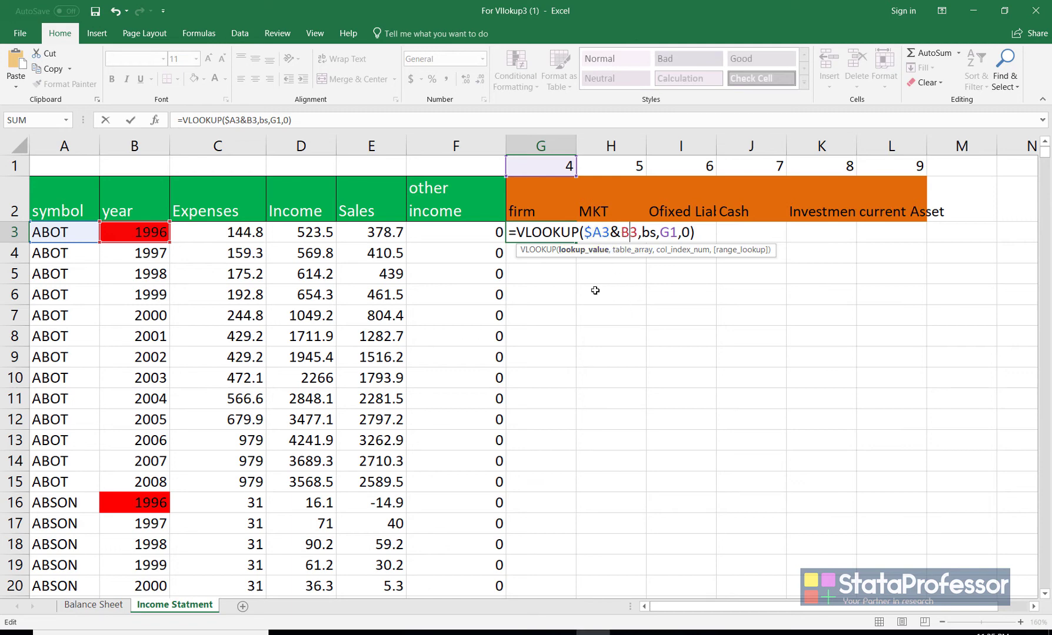
pyautogui.press('F4')
pyautogui.press('F4')
pyautogui.press('F4')
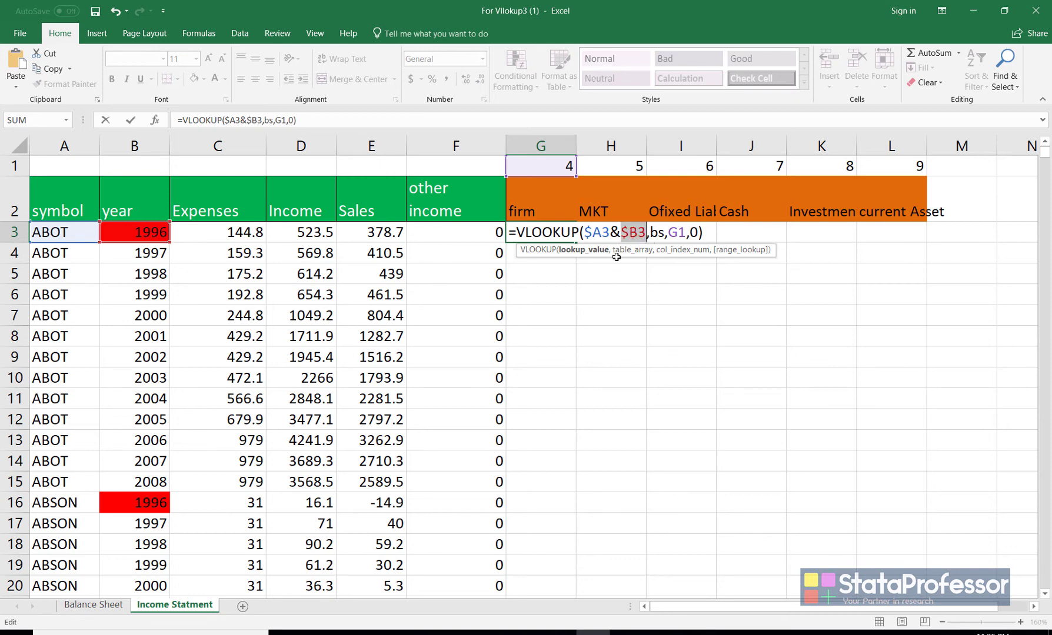
# - Anchor the column index to row 1 as G$1 and commit =VLOOKUP($A3&$B3,bs,G$1,0)
pyautogui.click(677, 233)
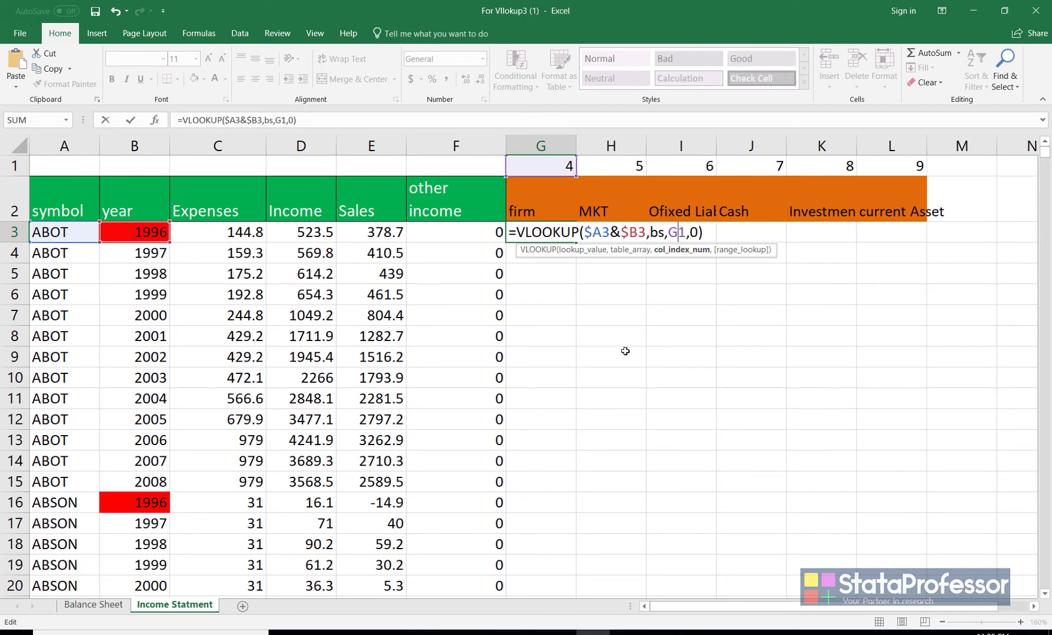
pyautogui.press('F4')
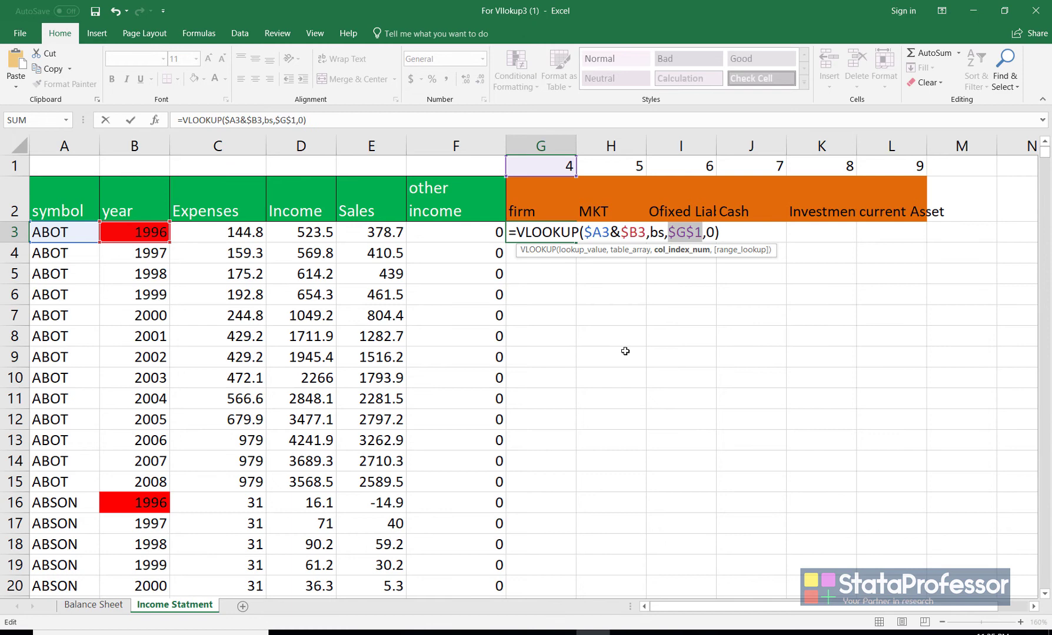
pyautogui.press('F4')
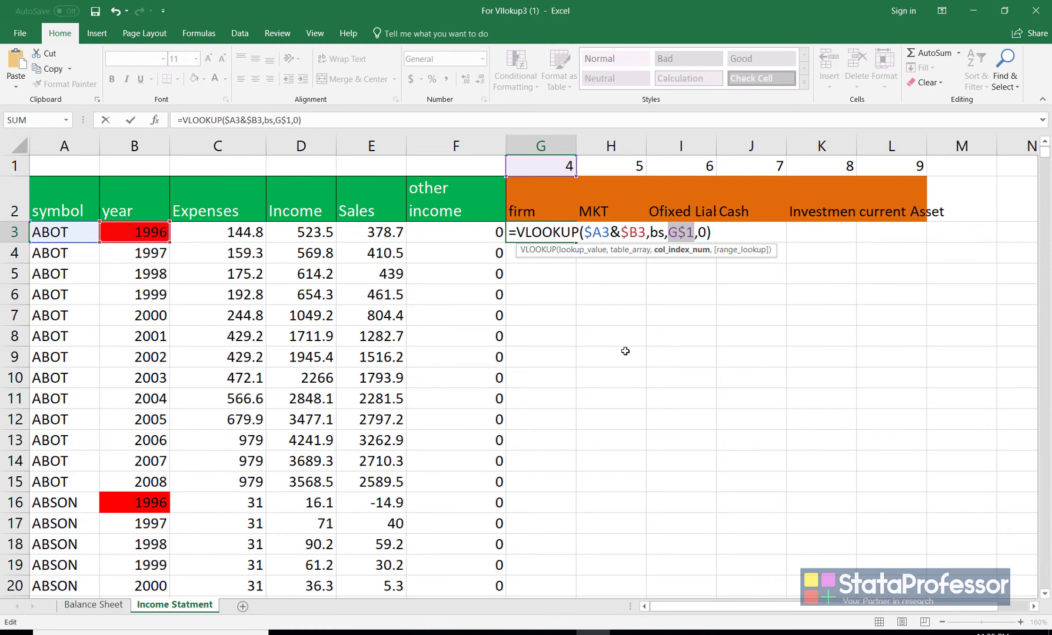
pyautogui.press('Return')
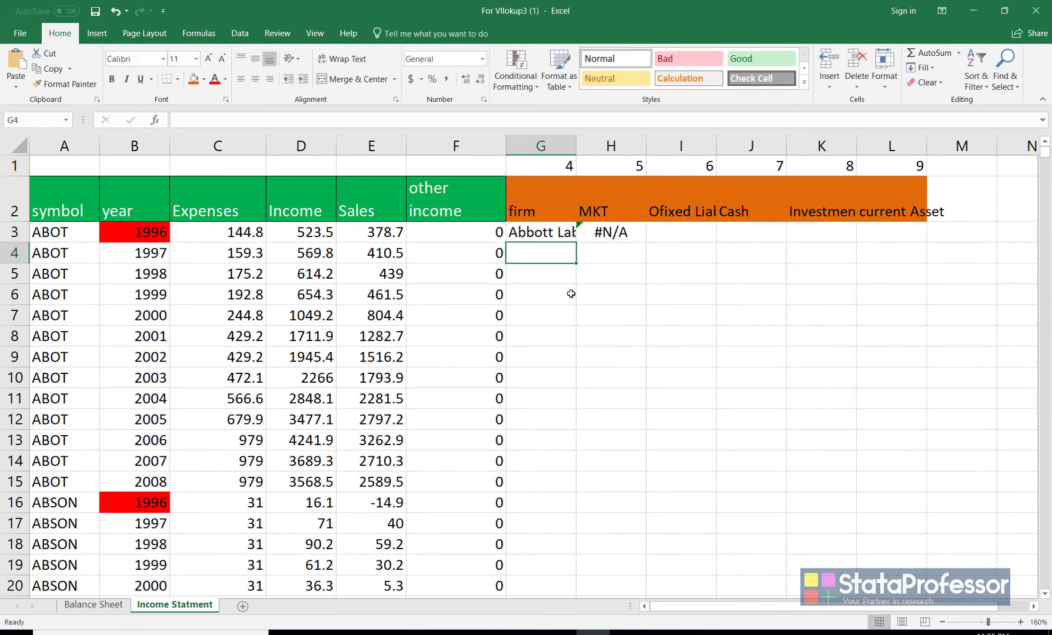
# - Copy the anchored G3 lookup into H3 and confirm its references
pyautogui.click(565, 233)
pyautogui.moveTo(576, 242); pyautogui.dragTo(631, 257)
pyautogui.doubleClick(617, 232)
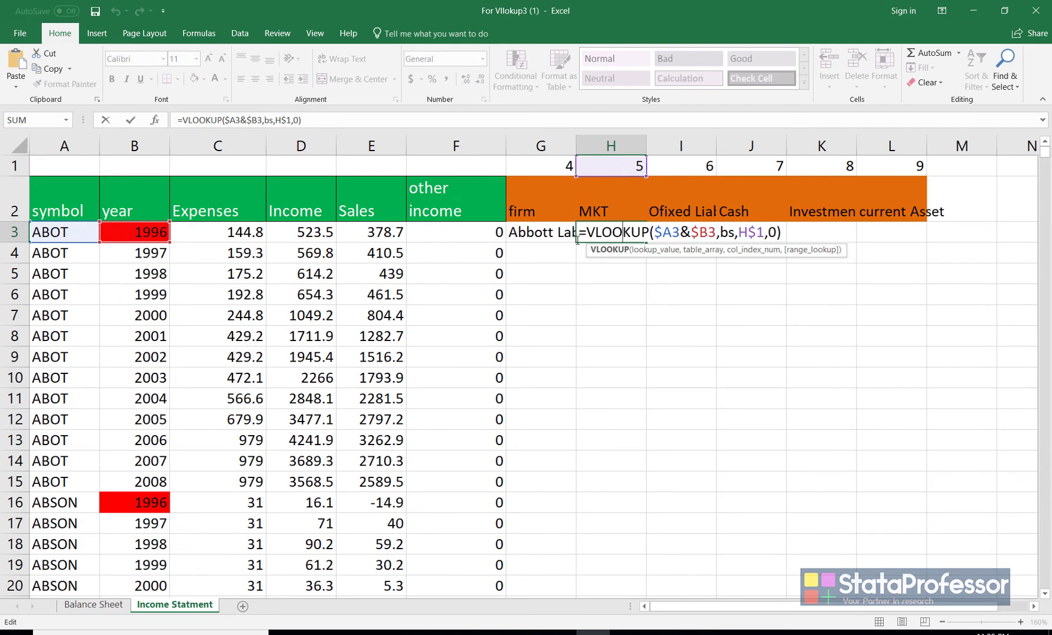
pyautogui.press('Return')
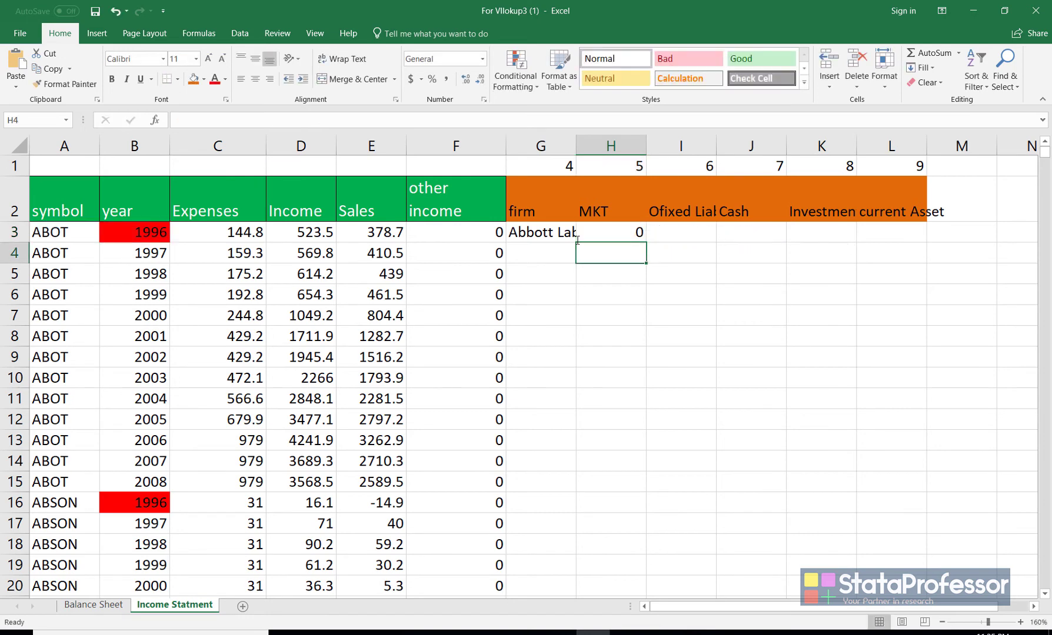
# - Extend the lookup across to L3, then fill G3:L3 down to the last data row
pyautogui.click(613, 233)
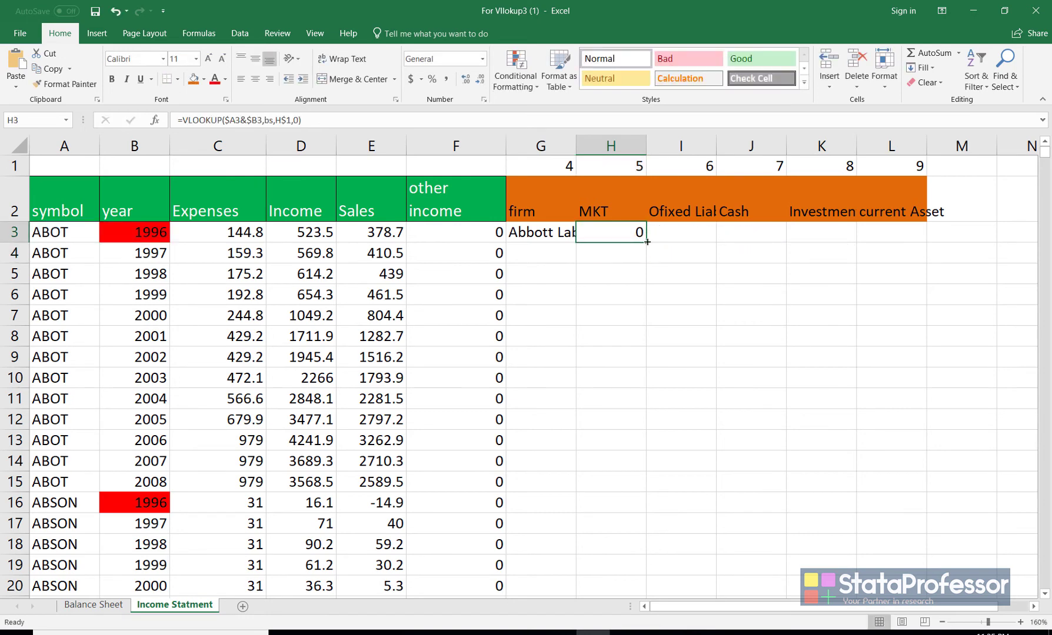
pyautogui.moveTo(647, 242); pyautogui.dragTo(903, 239)
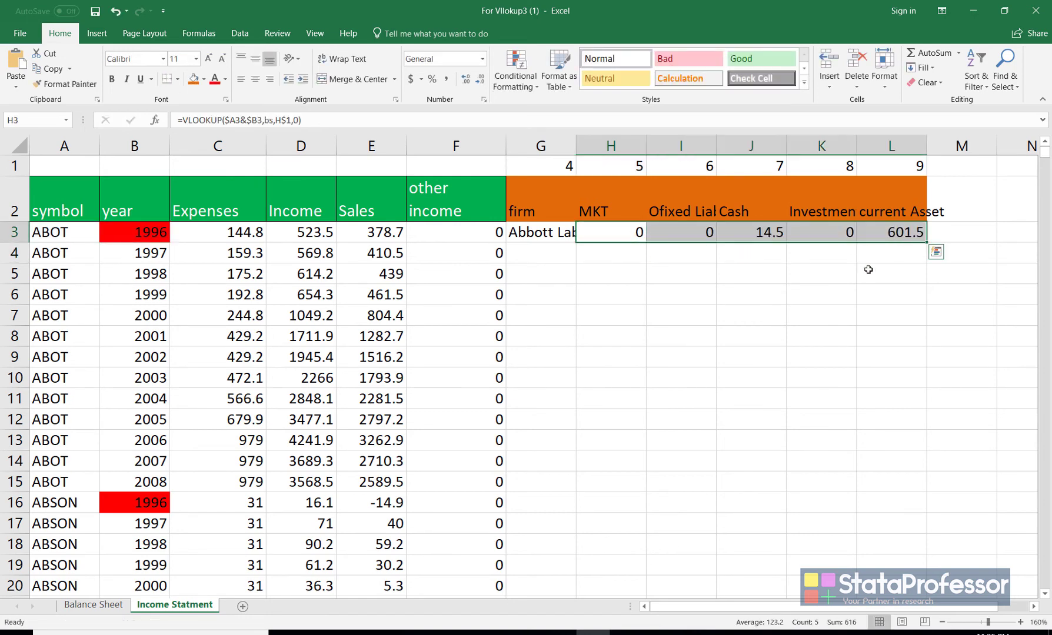
pyautogui.moveTo(543, 234); pyautogui.dragTo(910, 234)
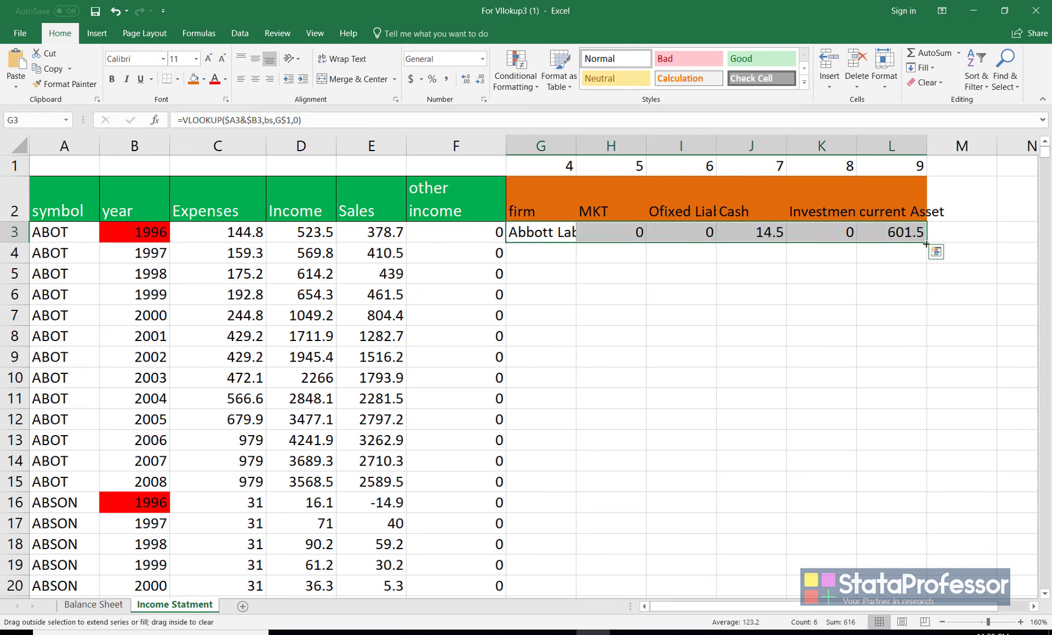
pyautogui.doubleClick(925, 243)
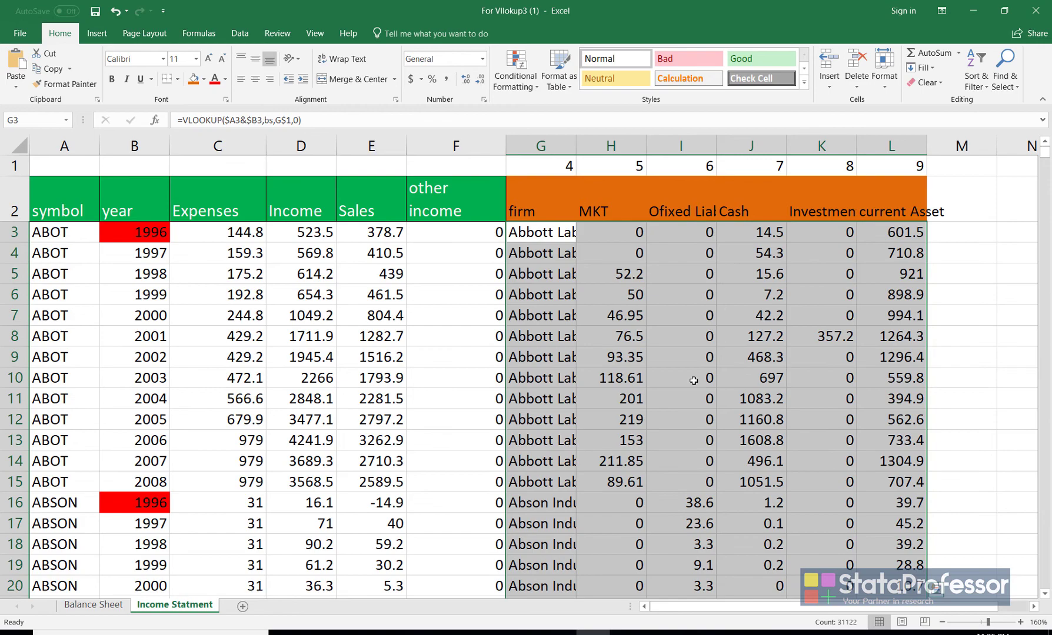
# - Scroll through the filled lookups, inspecting the #N/A in H144, down to the ZELP rows at the end
pyautogui.scroll(-4, 673, 398)
pyautogui.scroll(-20, 673, 398)
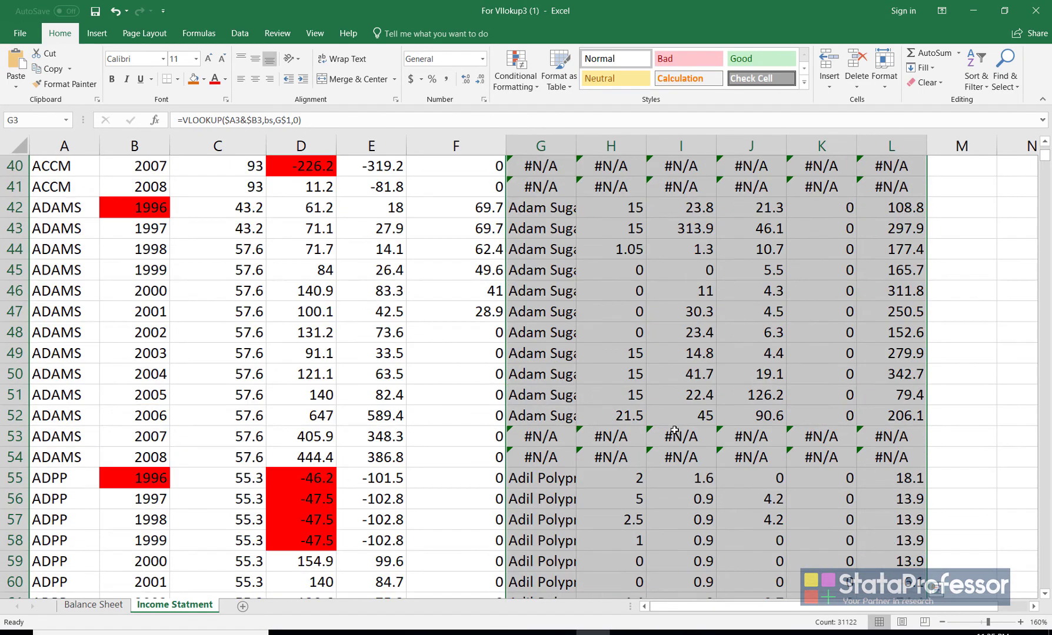
pyautogui.scroll(-20, 676, 434)
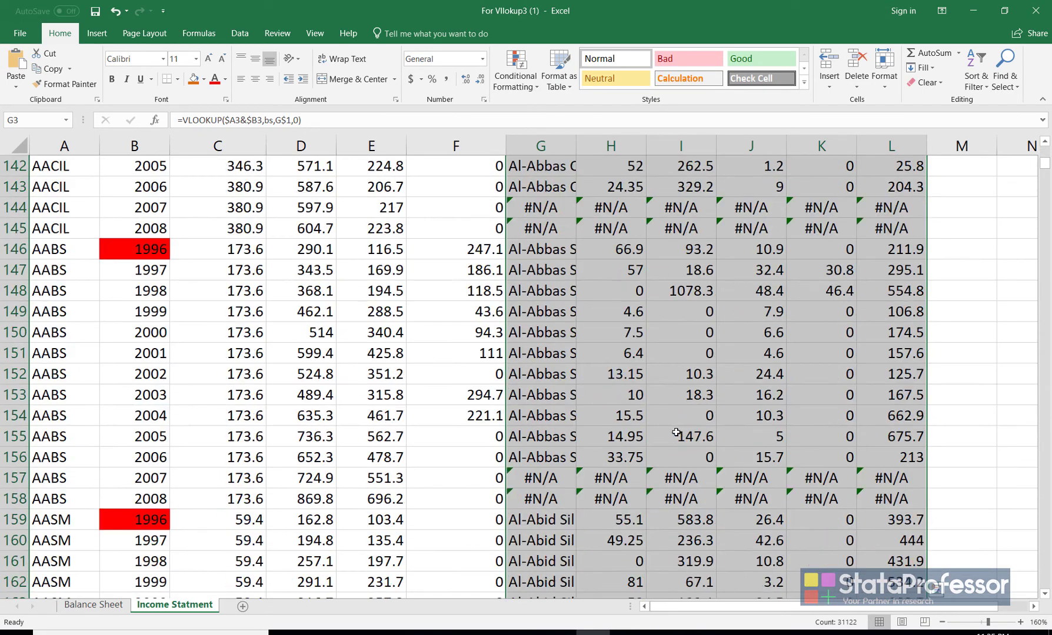
pyautogui.click(620, 274)
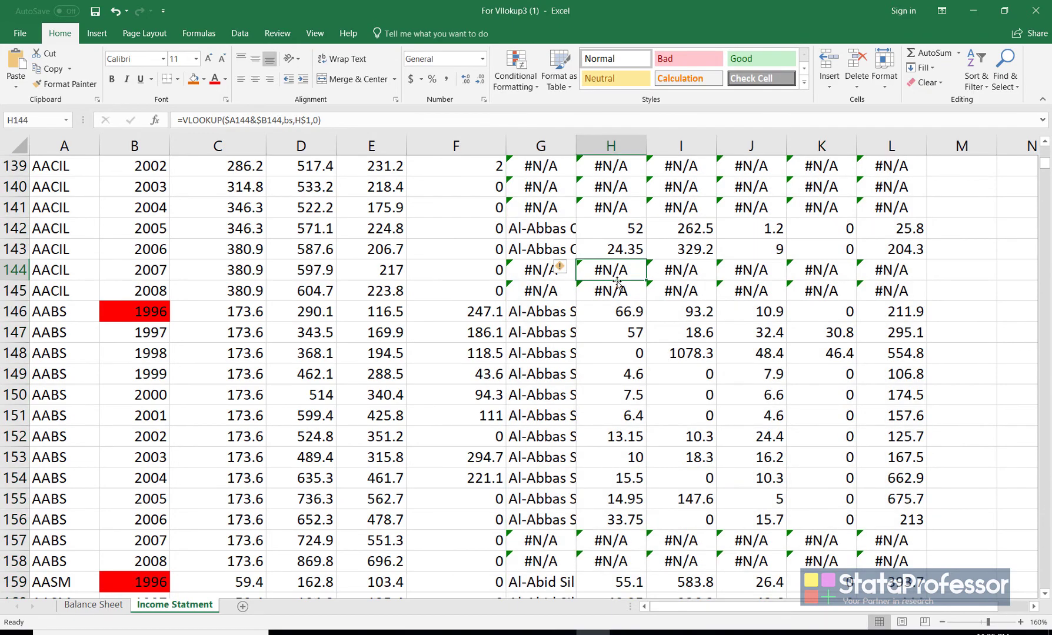
pyautogui.scroll(-1, 619, 307)
pyautogui.scroll(-20, 620, 307)
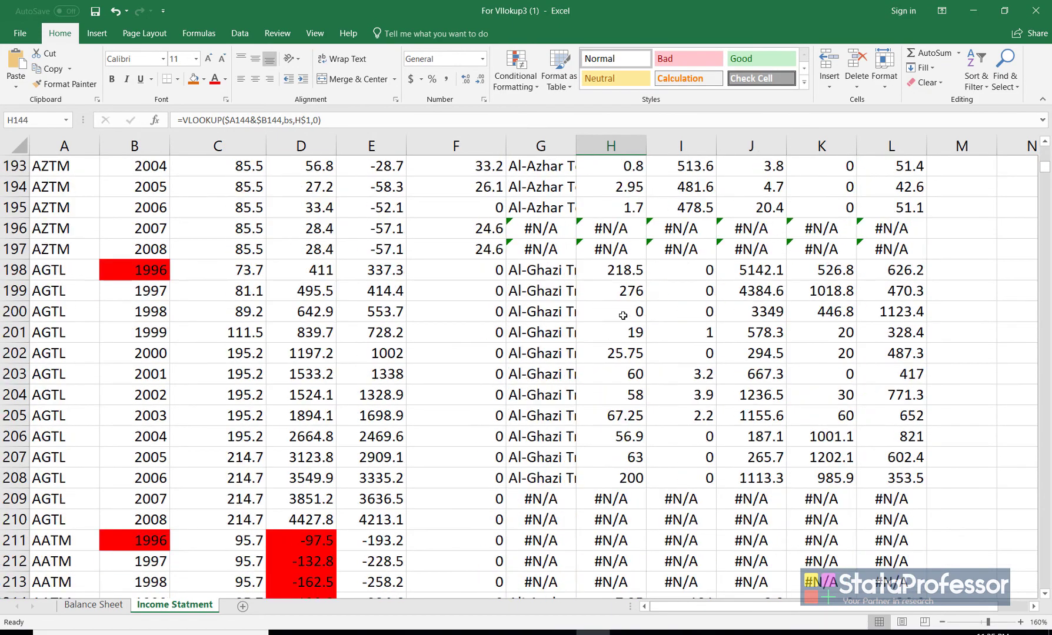
pyautogui.moveTo(1044, 169); pyautogui.dragTo(1028, 569)
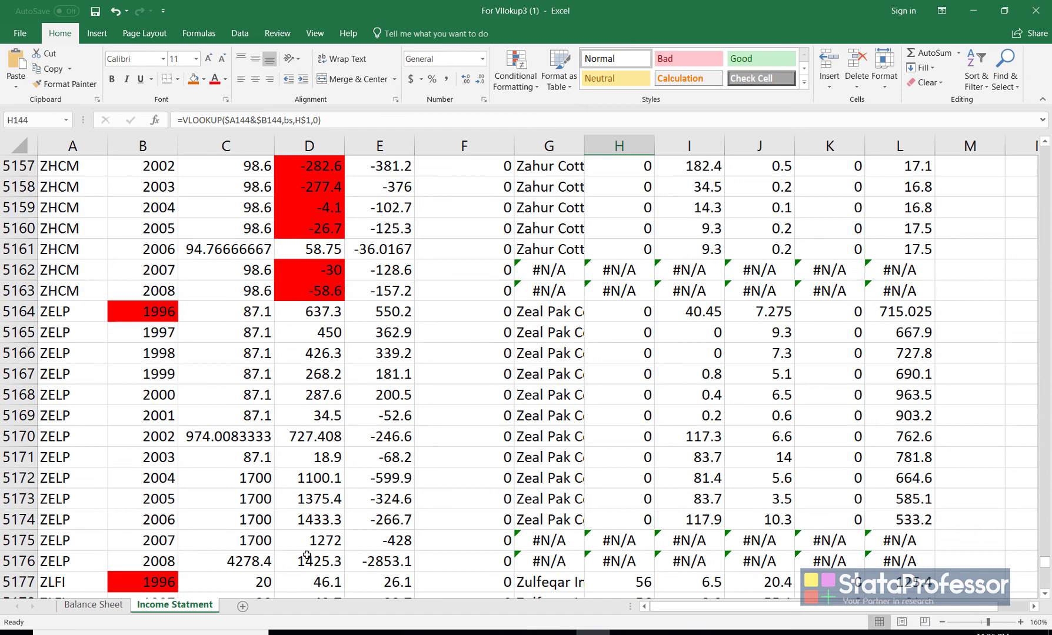
# - Shade Income Statment row 5173 (ZELP 2005) orange and check its I5173 lookup
pyautogui.click(20, 499)
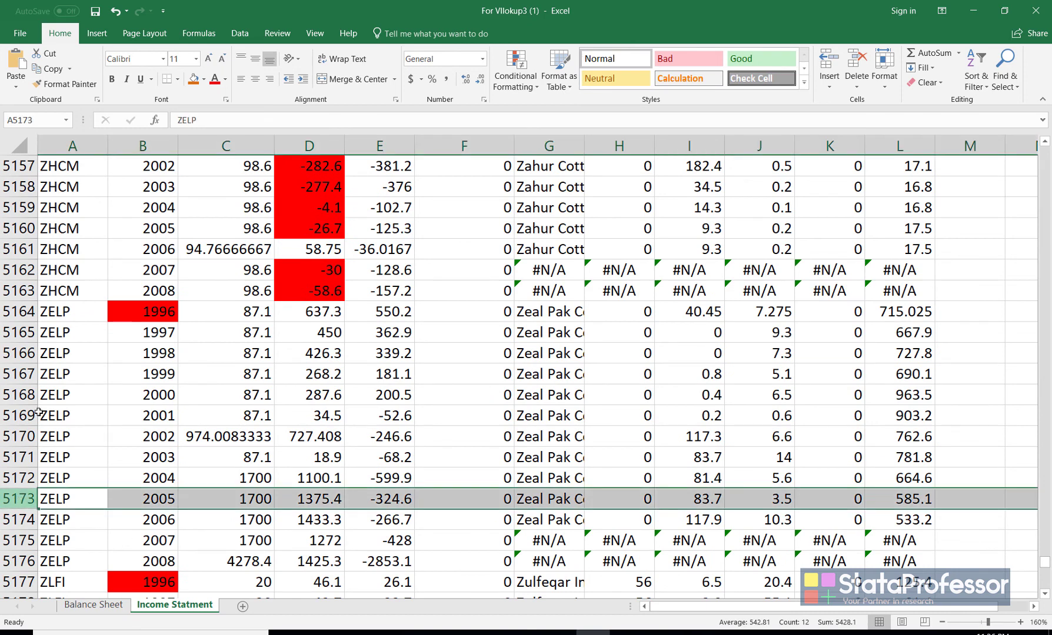
pyautogui.click(194, 81)
pyautogui.click(154, 499)
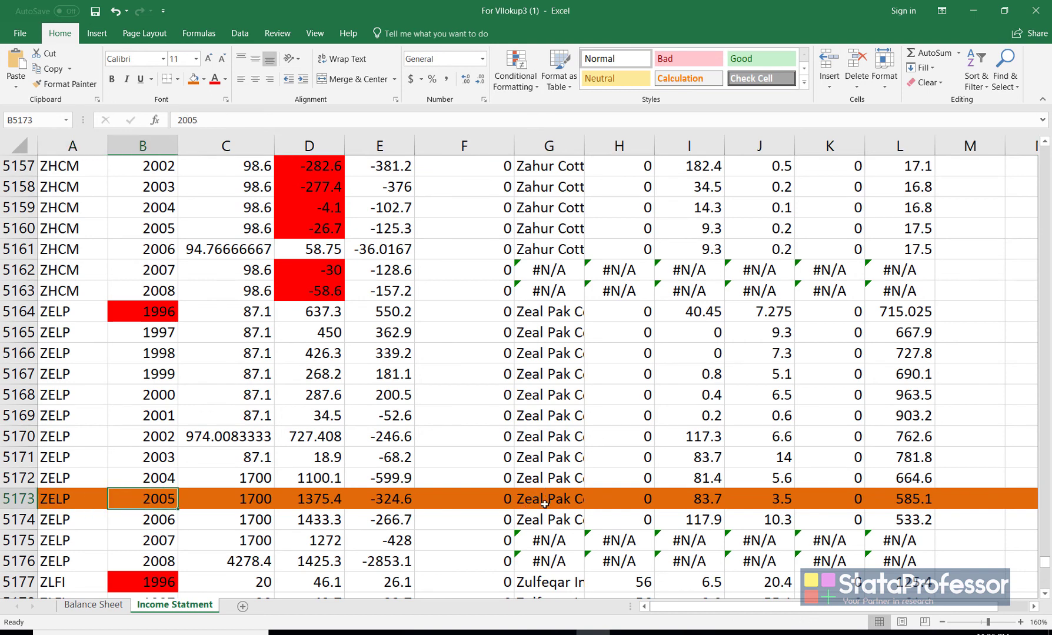
pyautogui.click(689, 504)
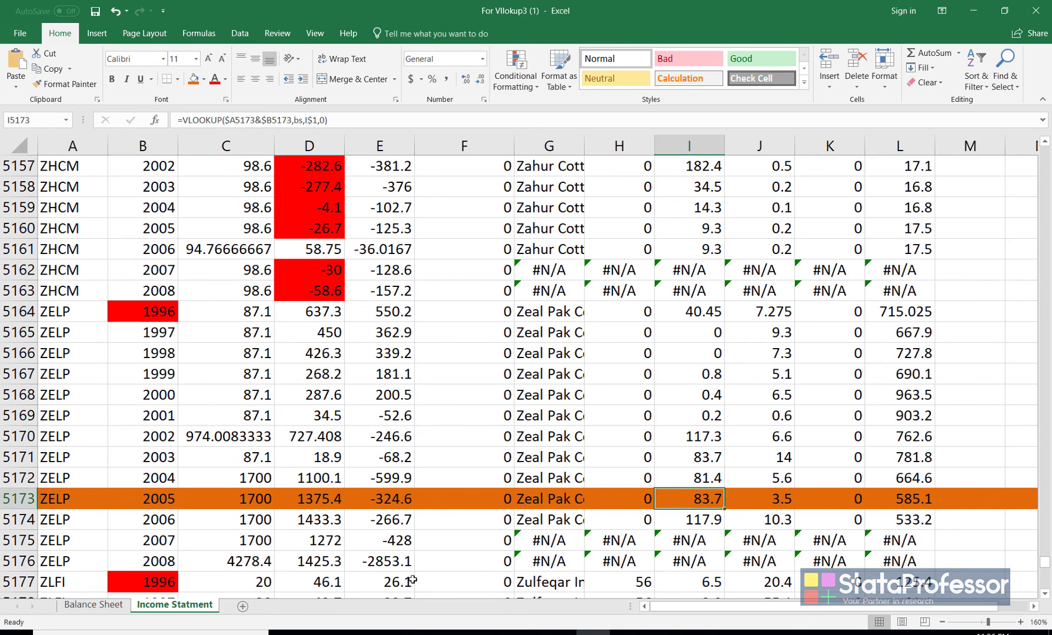
# - On the Balance Sheet, find 'zelp' and shade ZELP 2005 row 5147 orange, checking F5147's 83.7
pyautogui.click(91, 604)
pyautogui.click(65, 530)
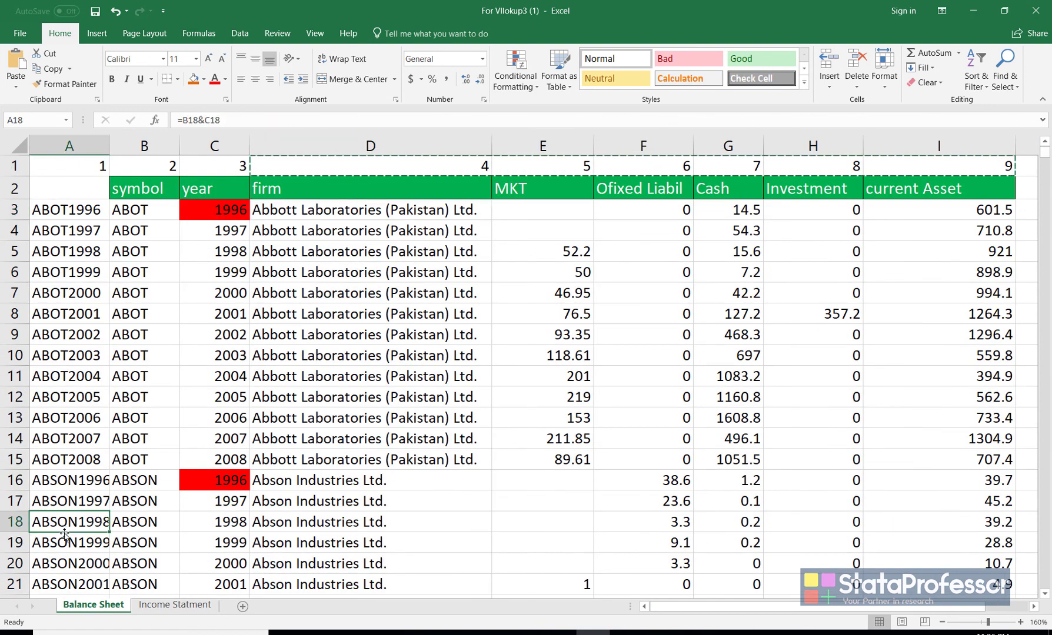
pyautogui.hotkey('ctrl', 'f')
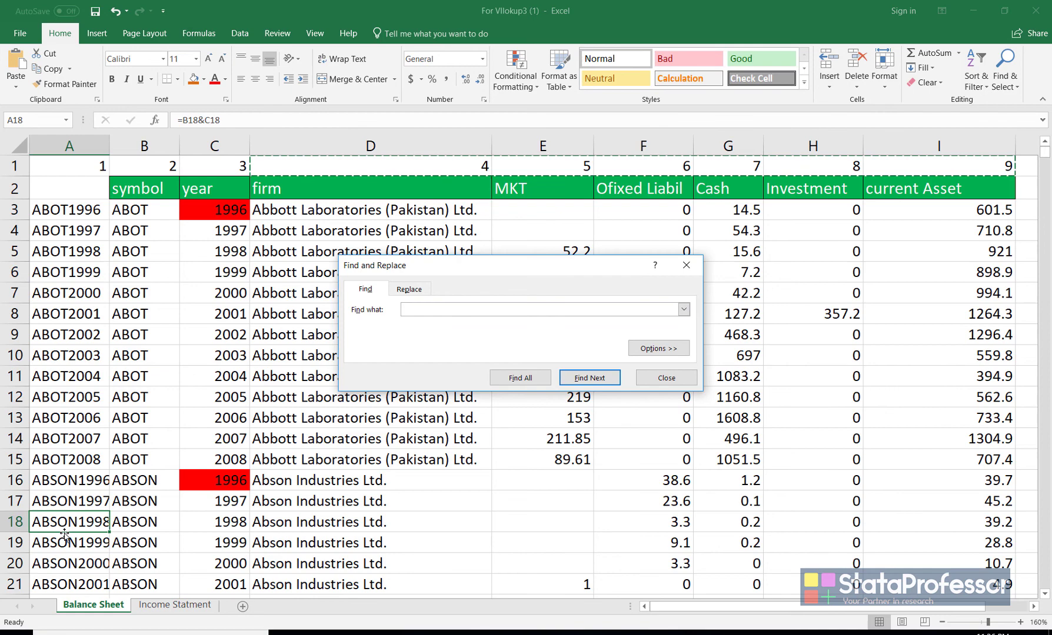
pyautogui.write('zelp')
pyautogui.press('Return')
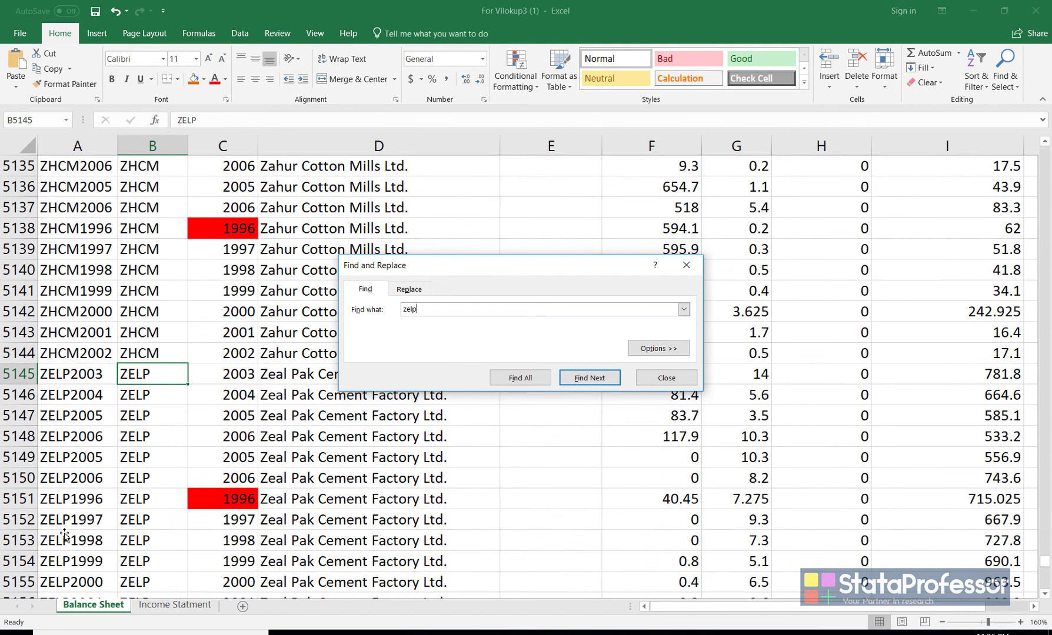
pyautogui.click(667, 377)
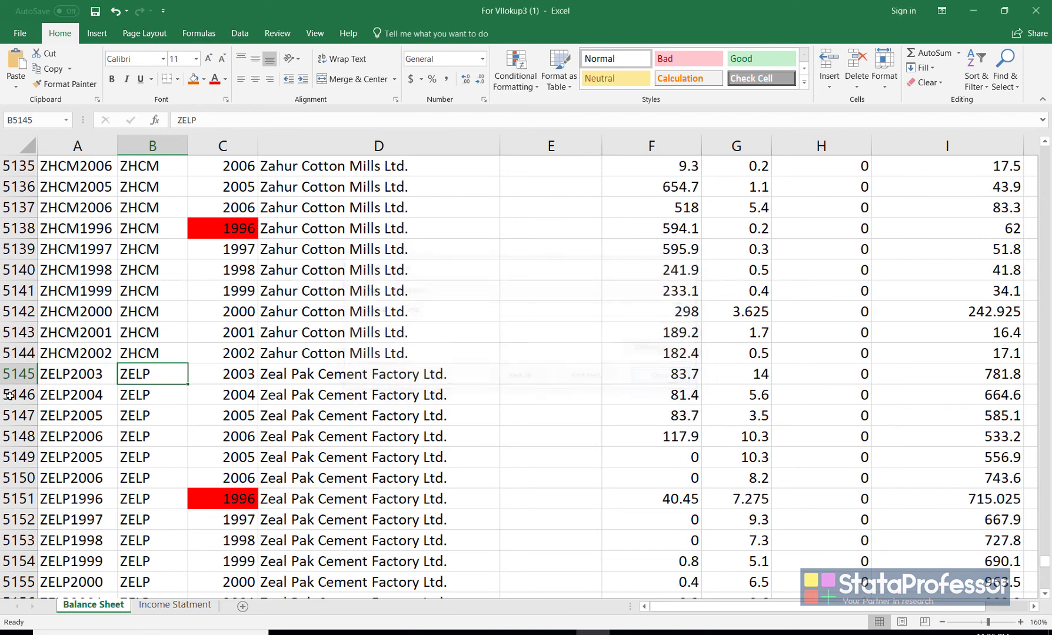
pyautogui.click(17, 415)
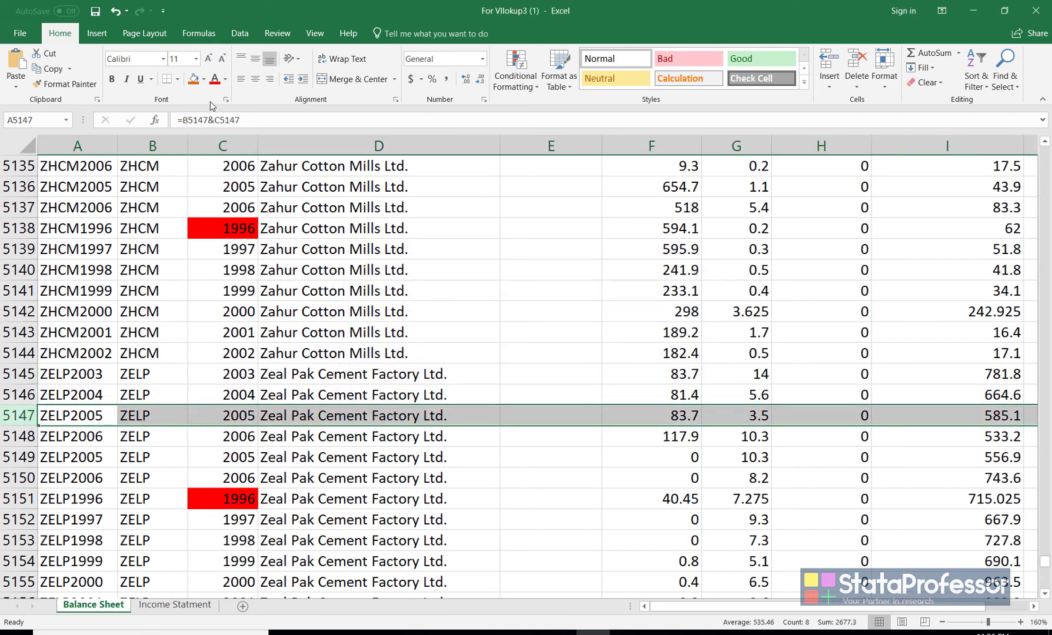
pyautogui.click(196, 81)
pyautogui.click(677, 419)
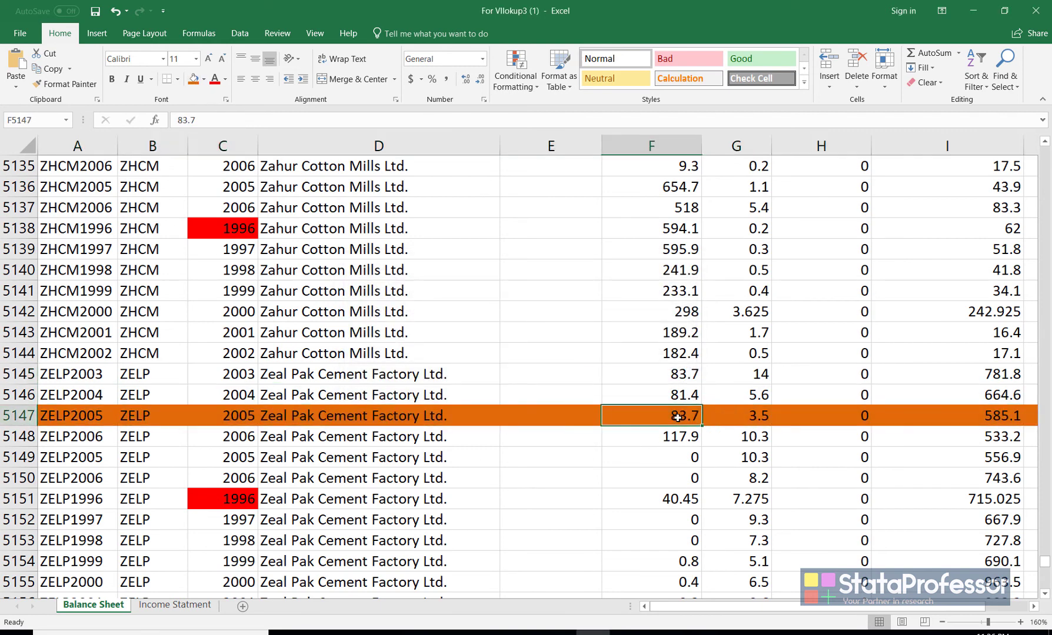
# - Return to the Income Statment sheet showing ZELP 2005's lookup of 83.7
pyautogui.click(170, 606)
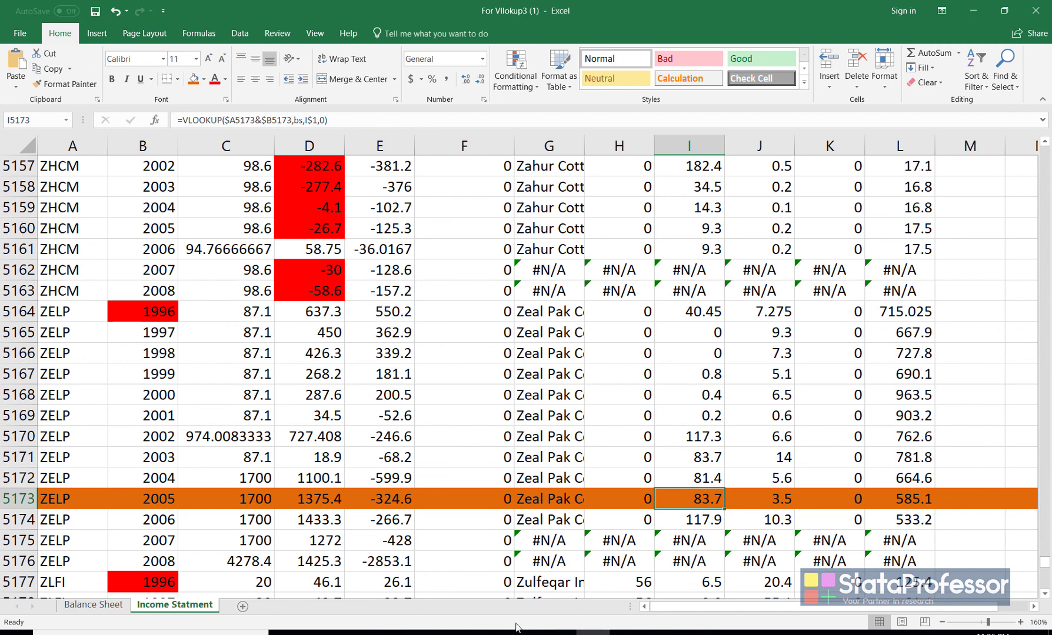
pyautogui.moveTo(525, 632)
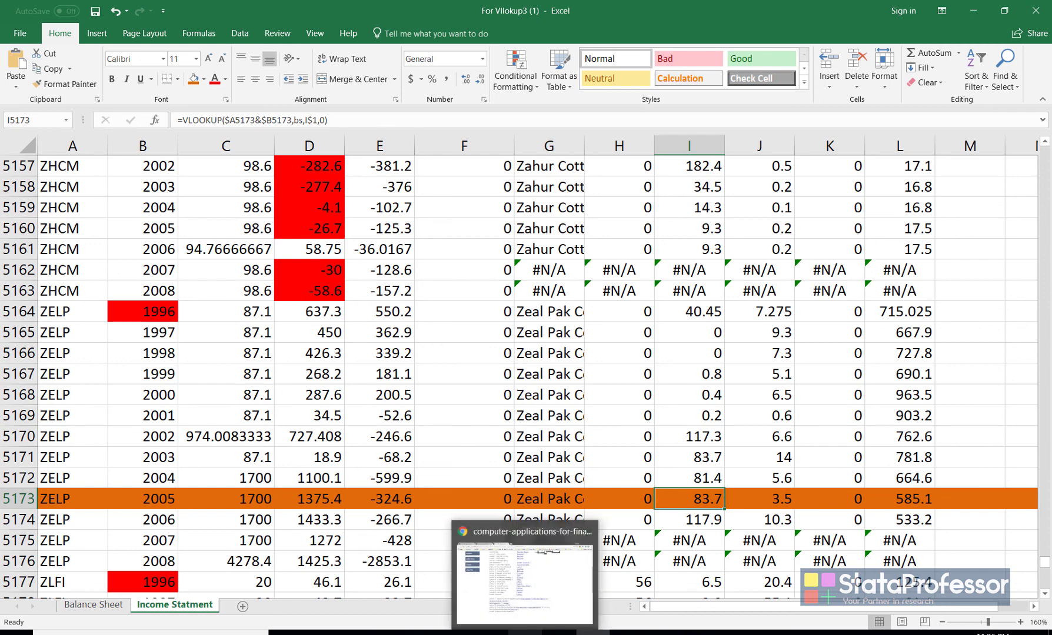